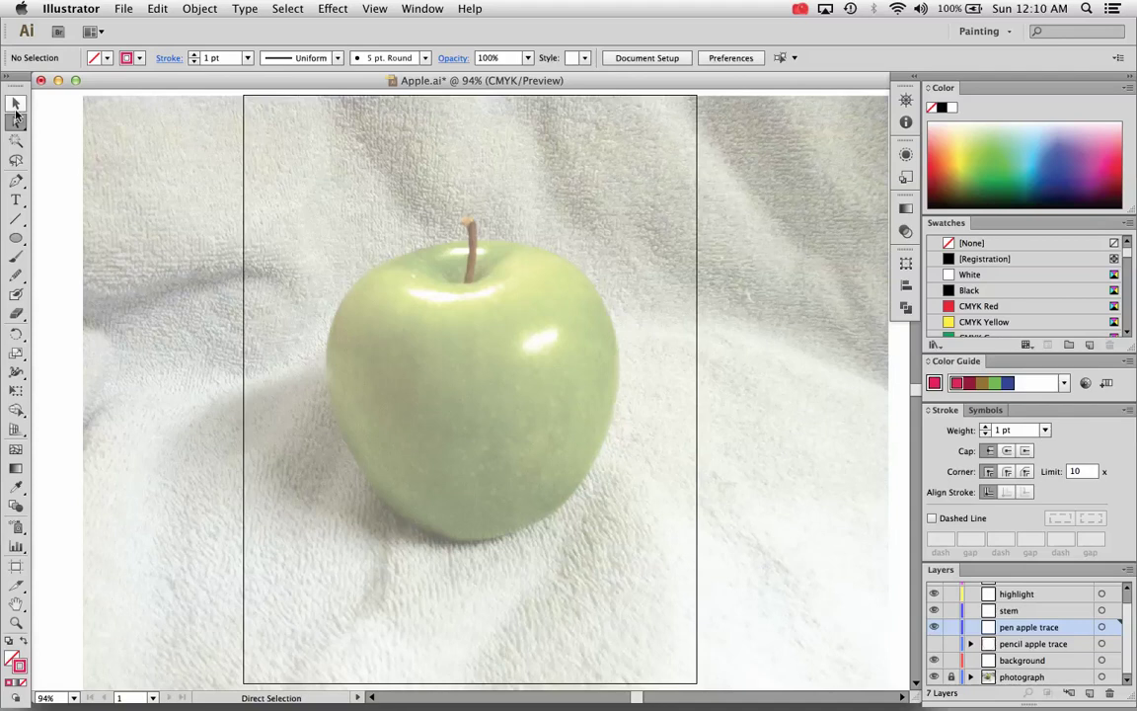
- Select the plain Pen Tool from the pen tool flyout
click(15, 180)
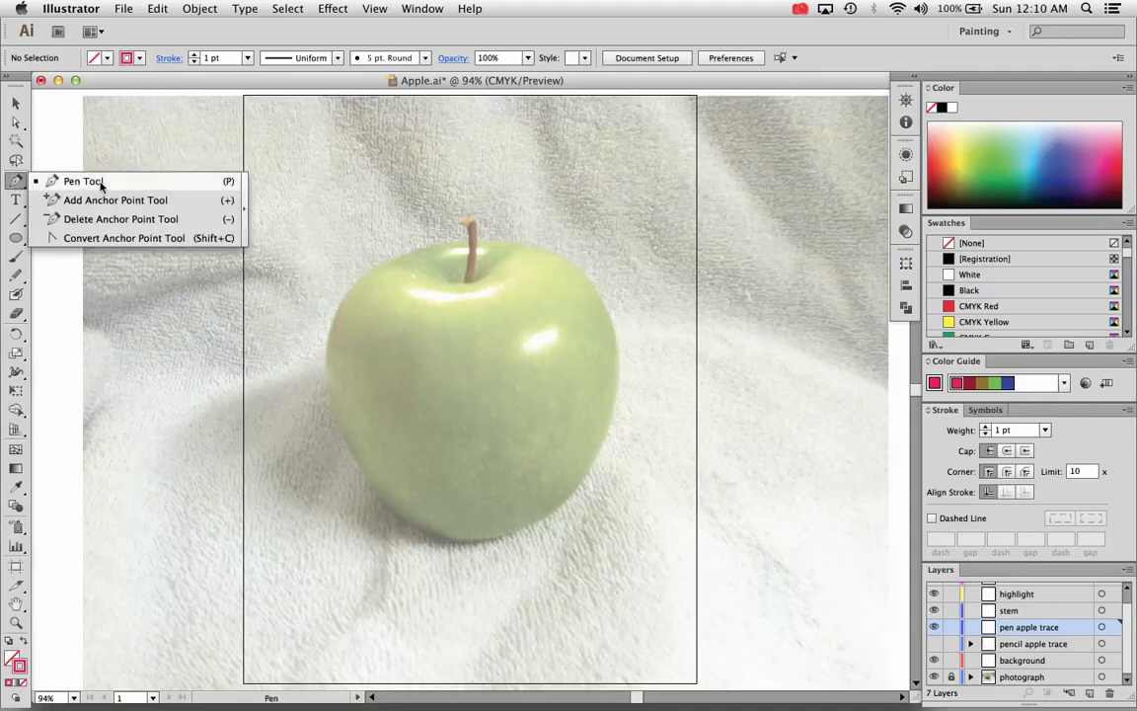
click(101, 182)
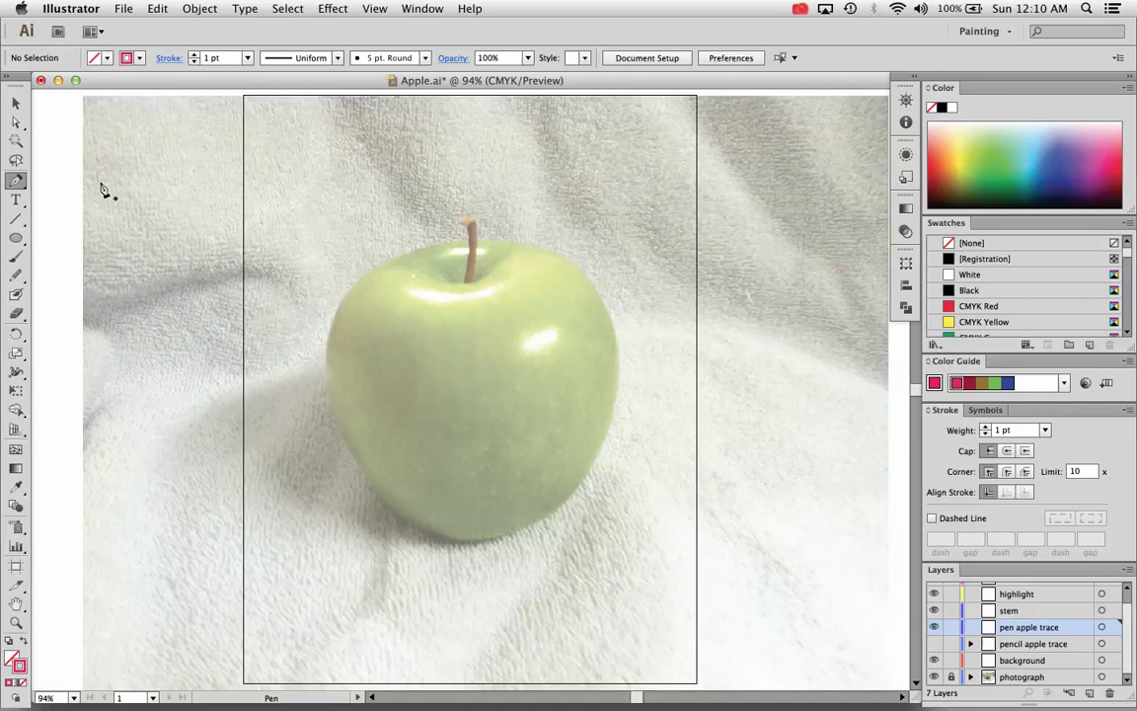
- Scroll to the blank canvas left of the artboard and reselect the plain Pen Tool
scroll(336, 226, left, 10)
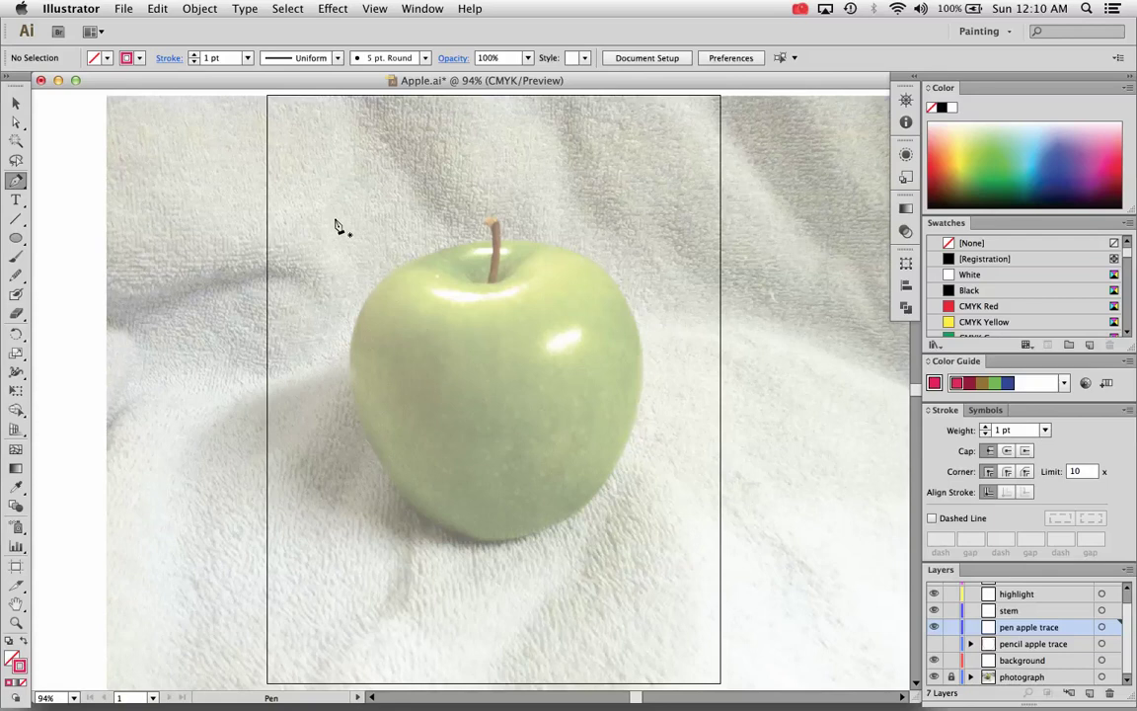
scroll(335, 226, left, 1)
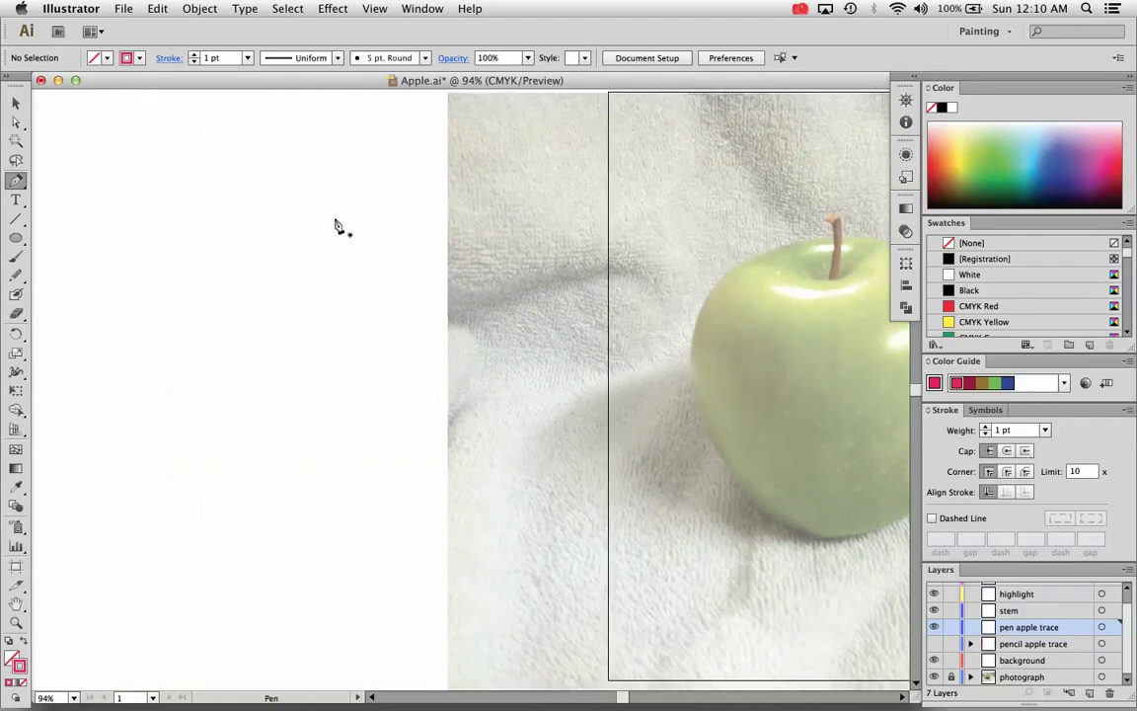
scroll(336, 226, left, 6)
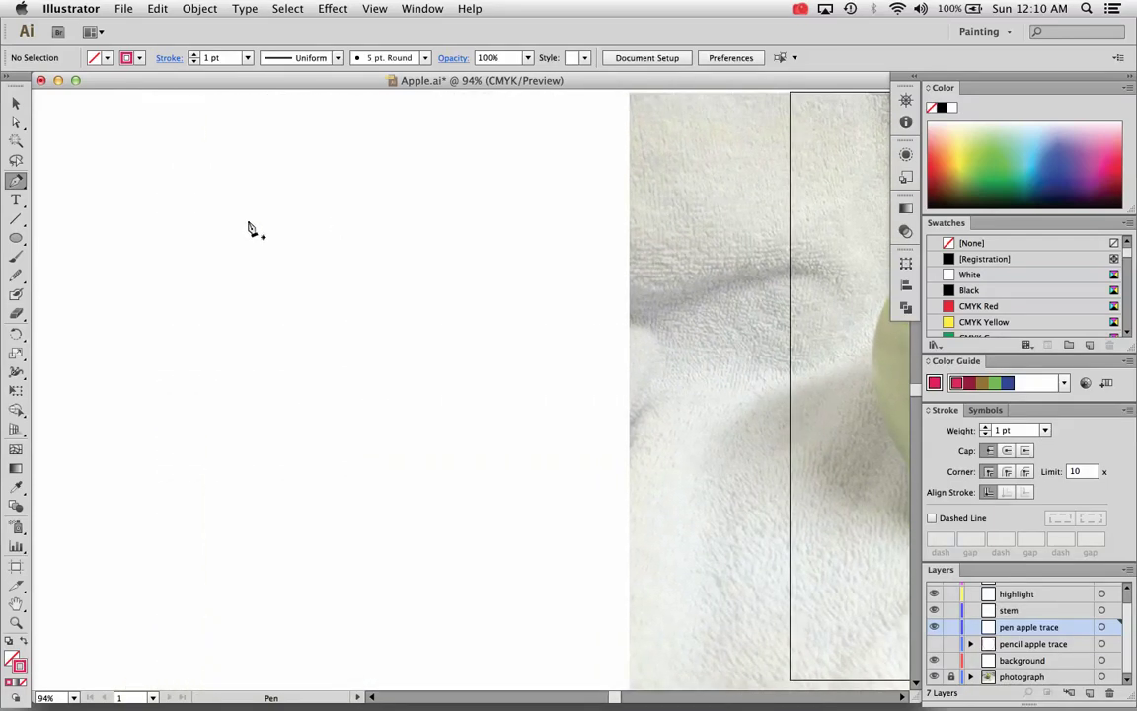
drag(16, 181, 60, 185)
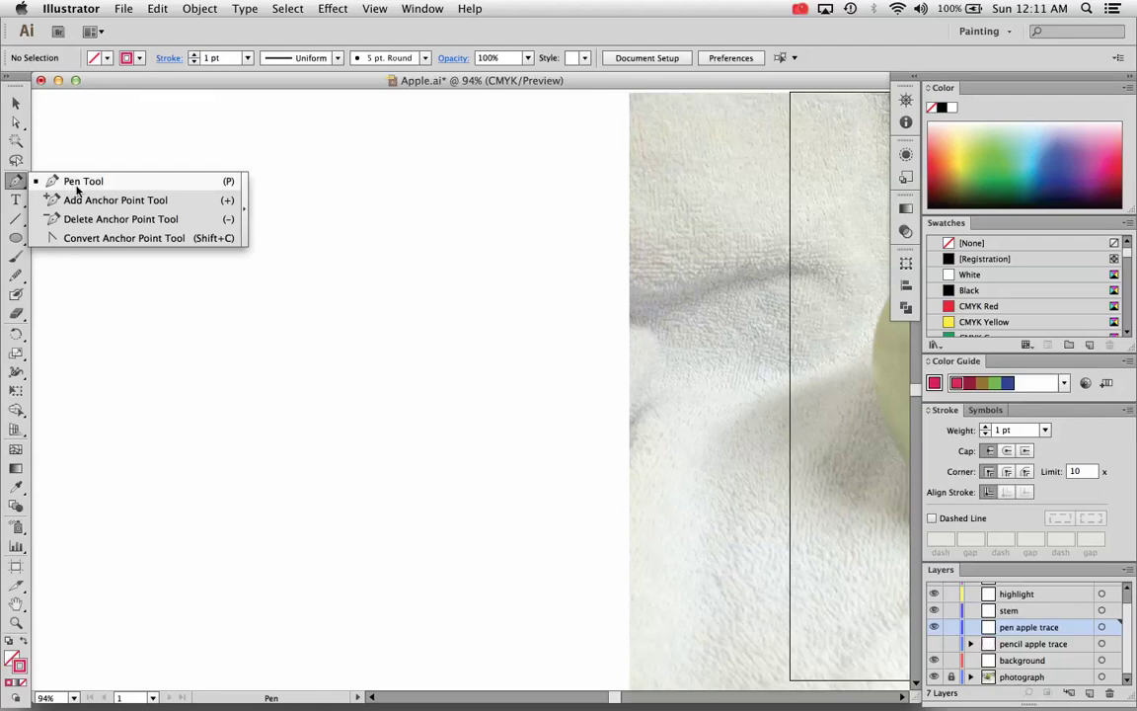
drag(76, 186, 77, 186)
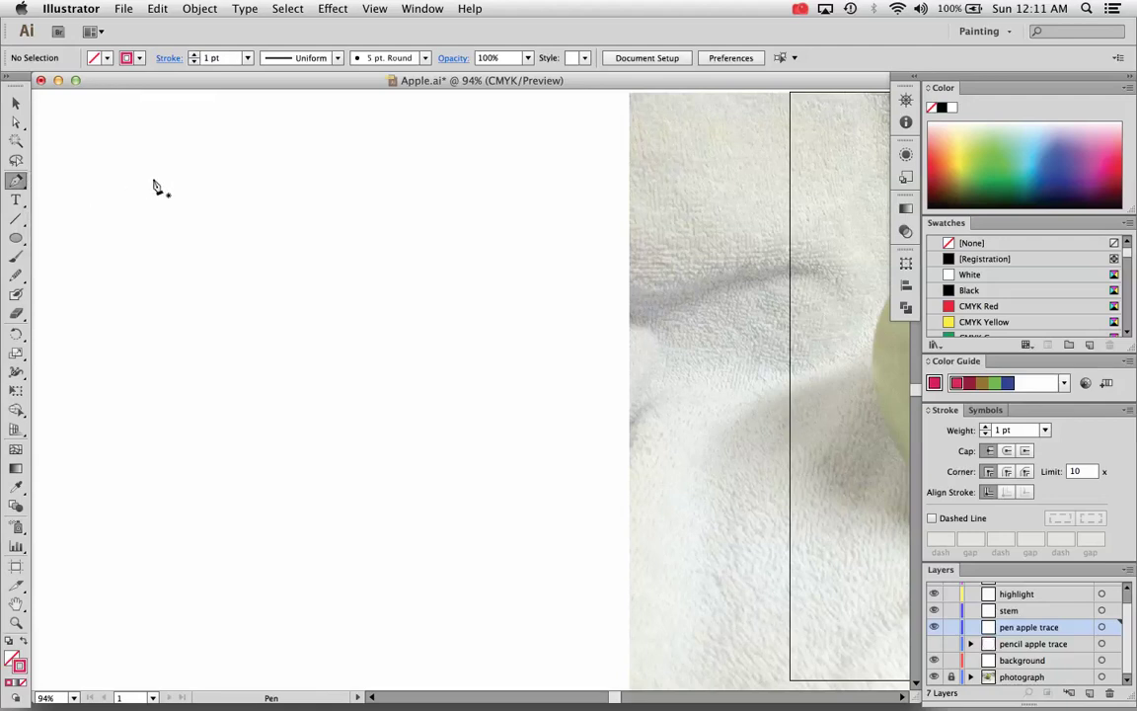
click(226, 209)
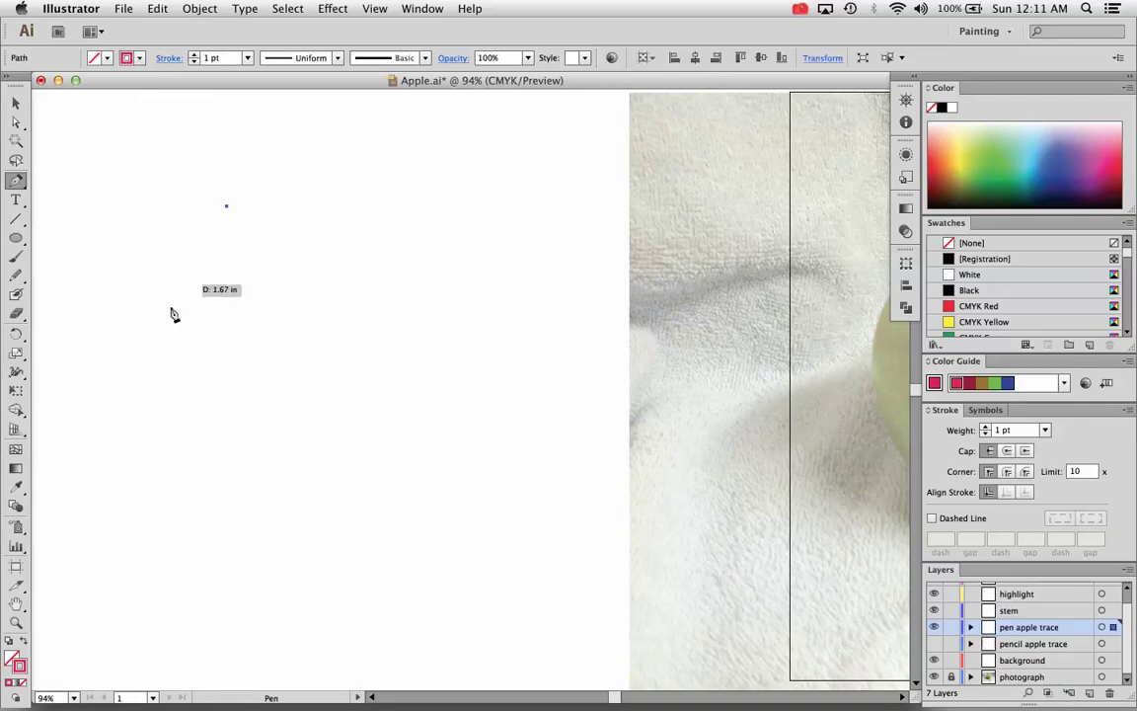
click(148, 361)
click(209, 455)
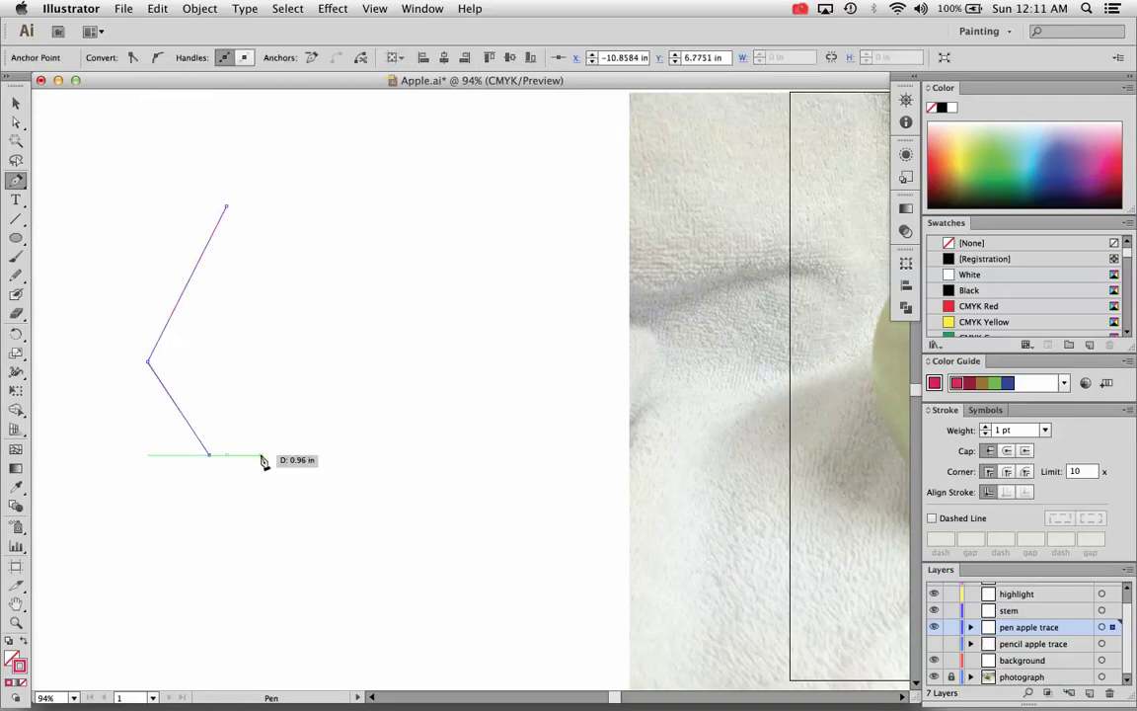
click(289, 483)
click(368, 379)
click(395, 314)
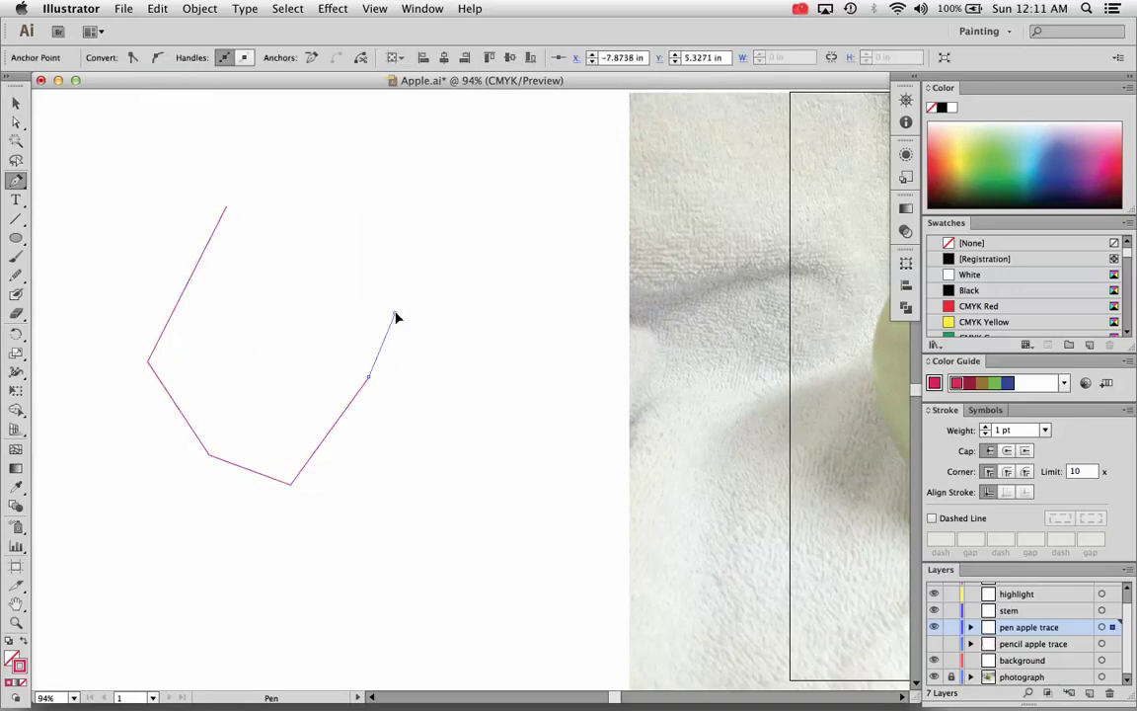
click(468, 374)
click(448, 487)
click(389, 539)
click(395, 593)
click(480, 590)
click(492, 467)
drag(526, 409, 525, 396)
click(528, 593)
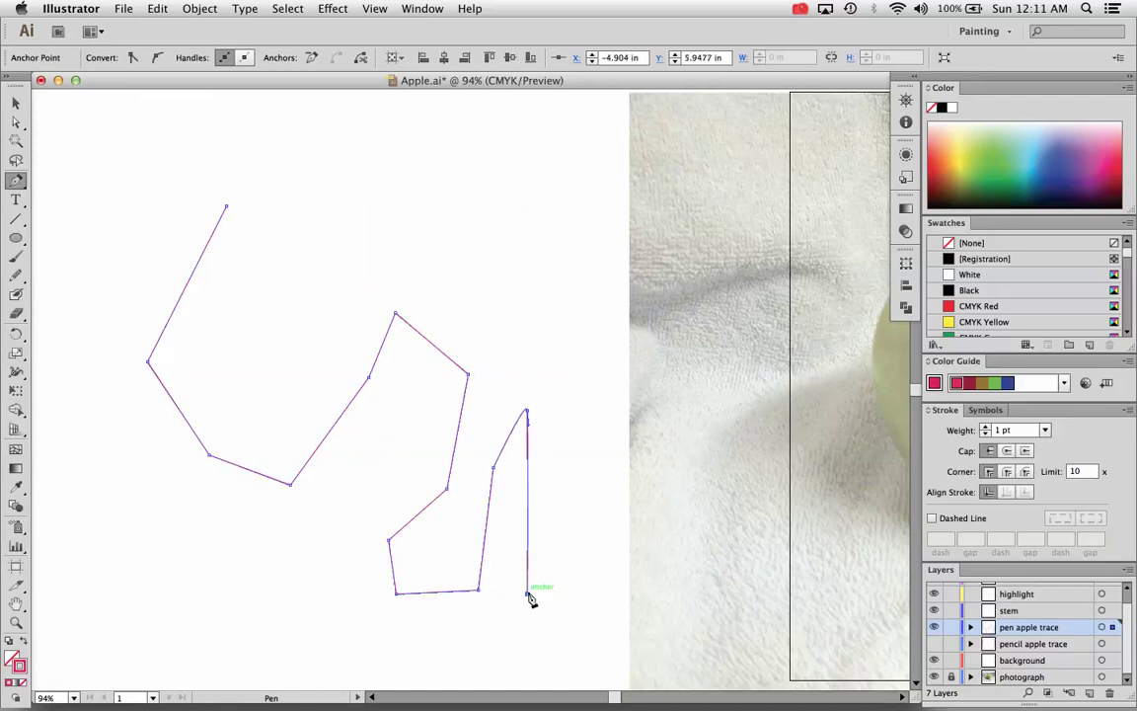
click(572, 562)
click(574, 416)
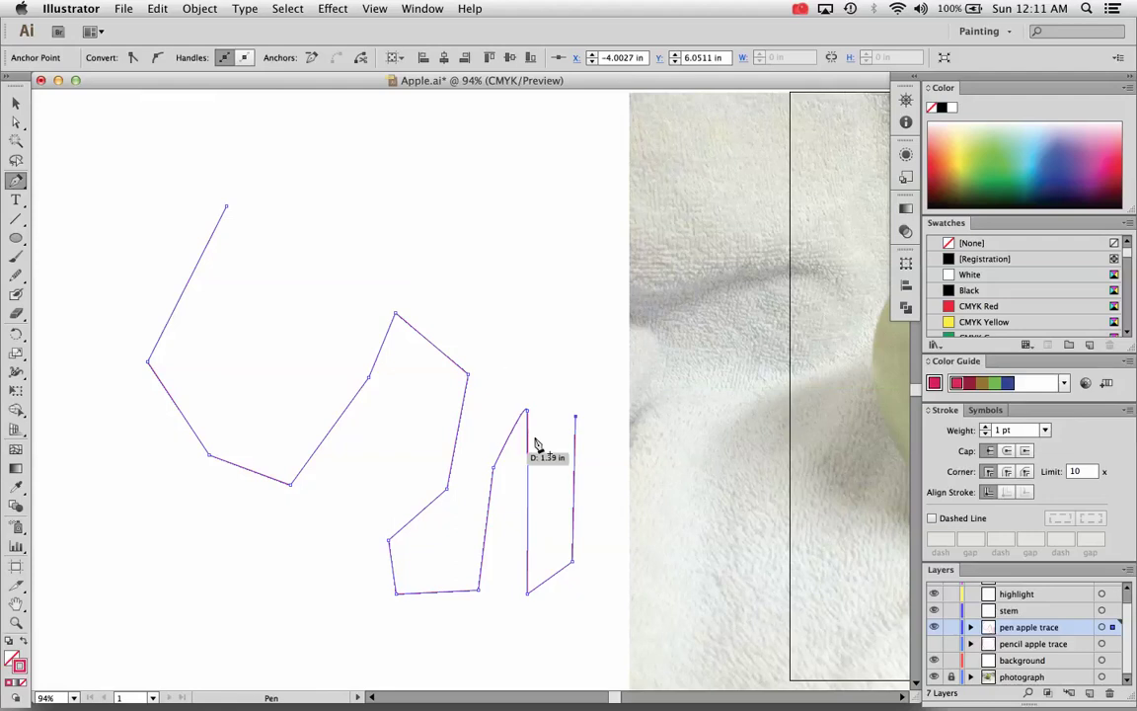
key(BackSpace)
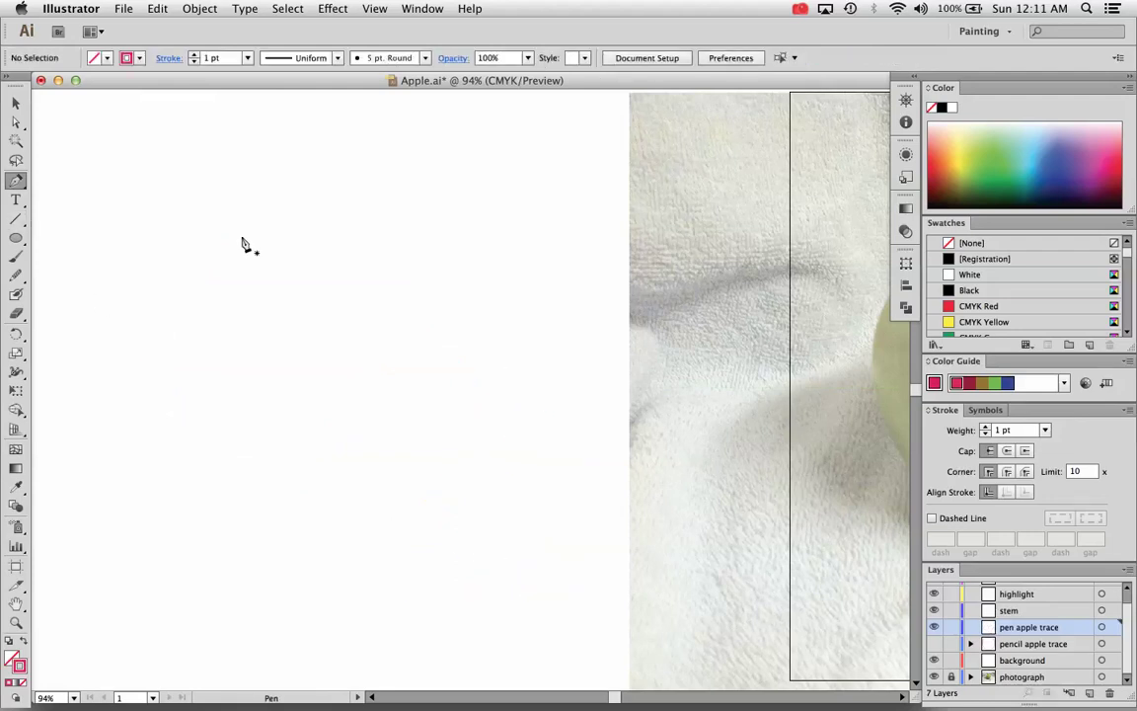
click(229, 150)
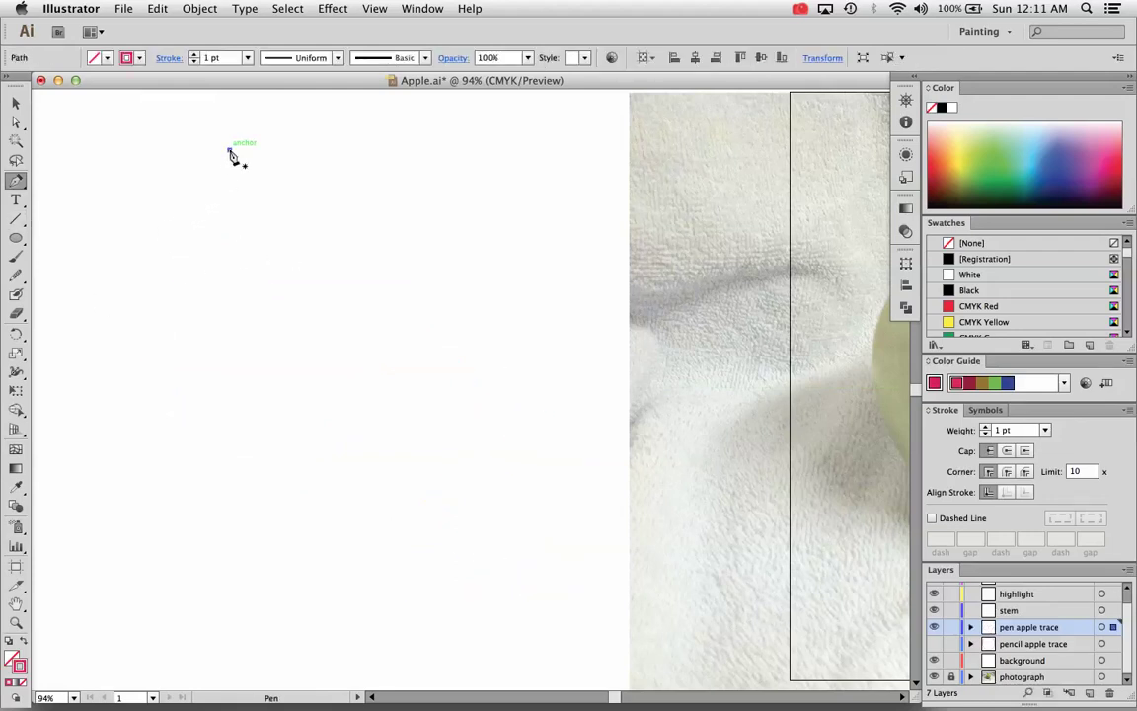
click(153, 296)
drag(155, 309, 153, 432)
drag(275, 458, 326, 448)
drag(318, 262, 425, 255)
drag(406, 354, 485, 345)
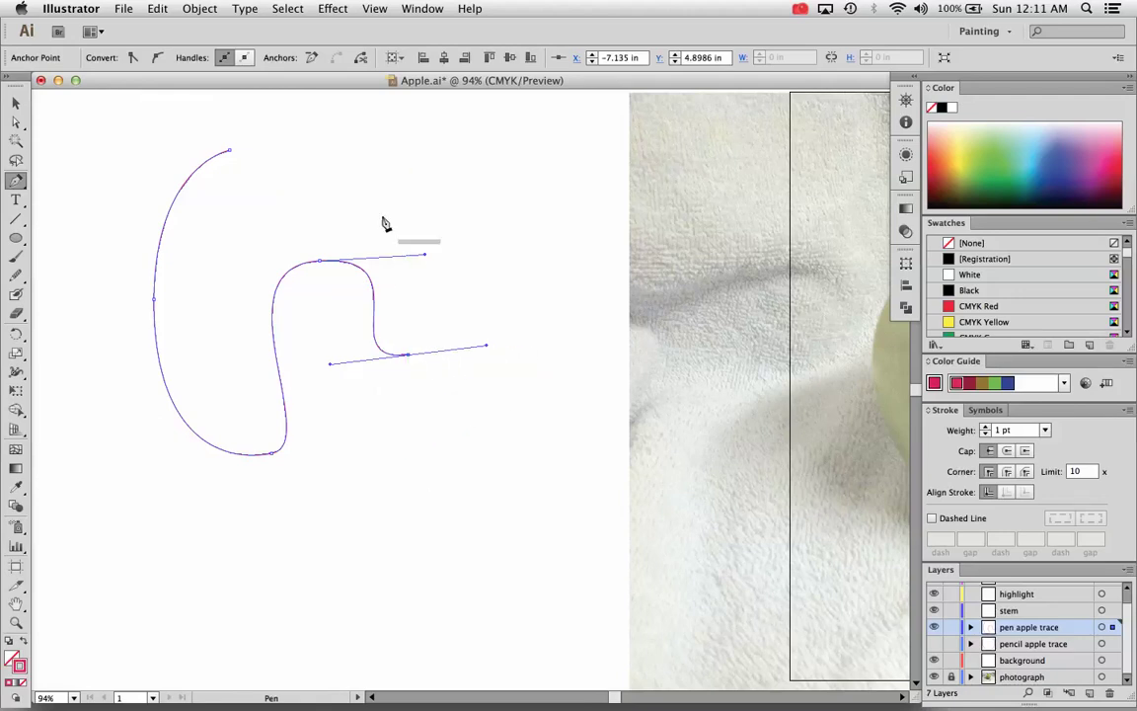
drag(456, 426, 393, 451)
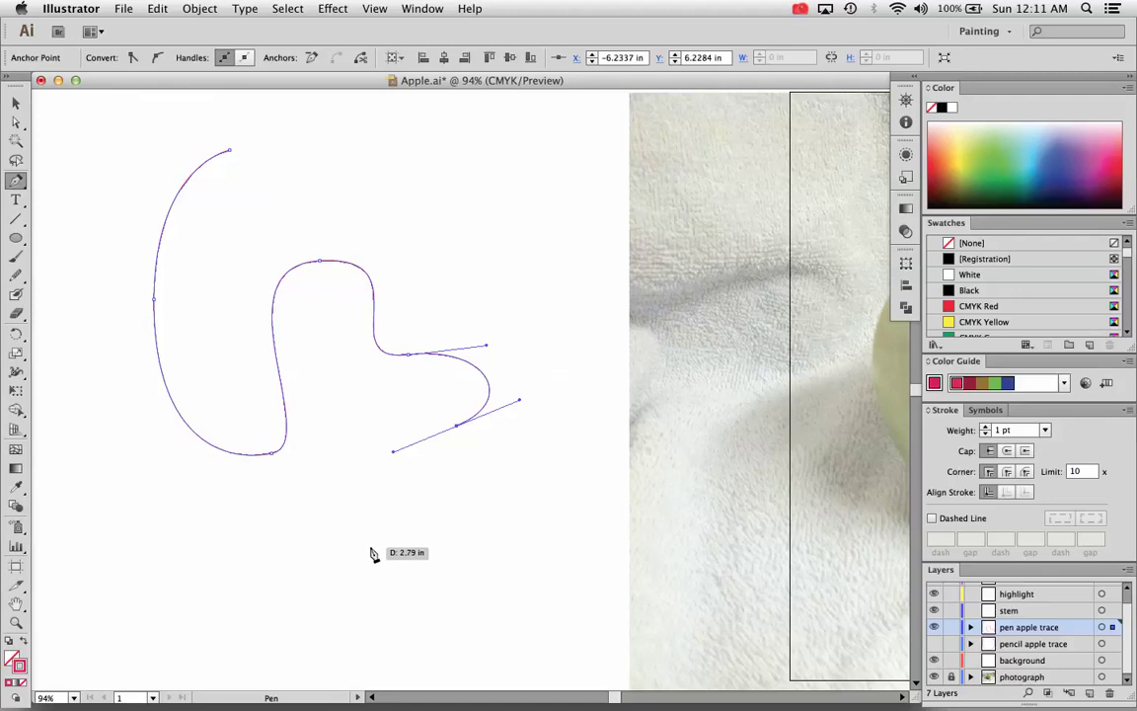
drag(357, 545, 489, 542)
drag(391, 622, 294, 647)
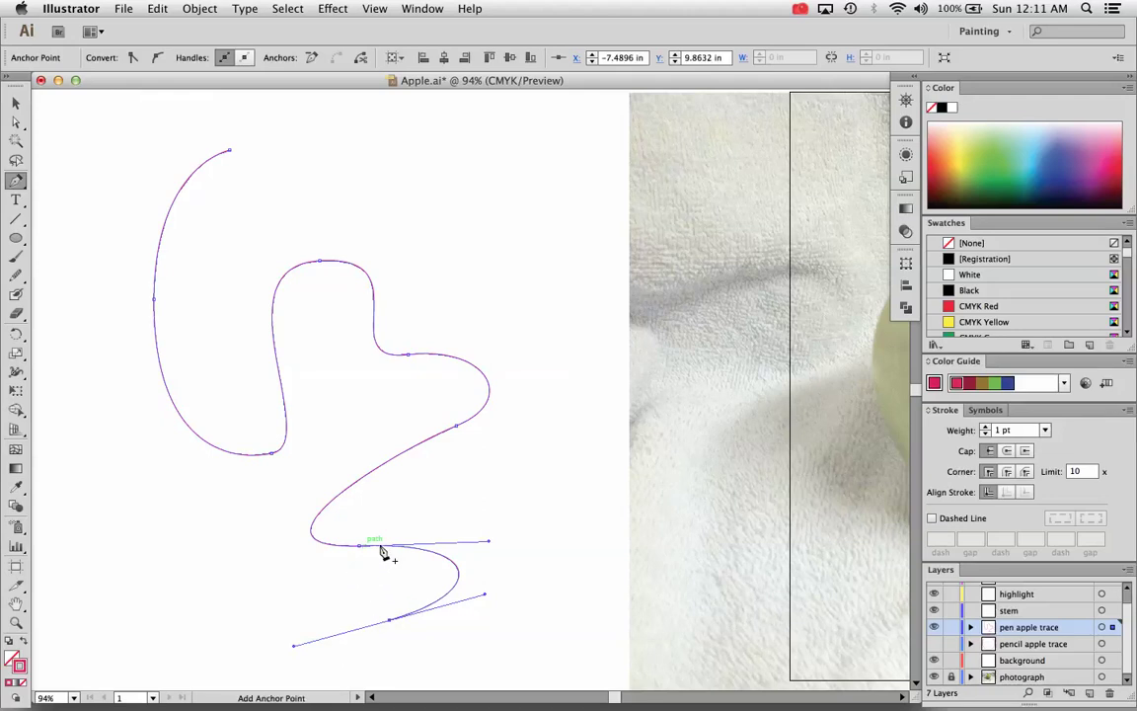
drag(189, 577, 185, 444)
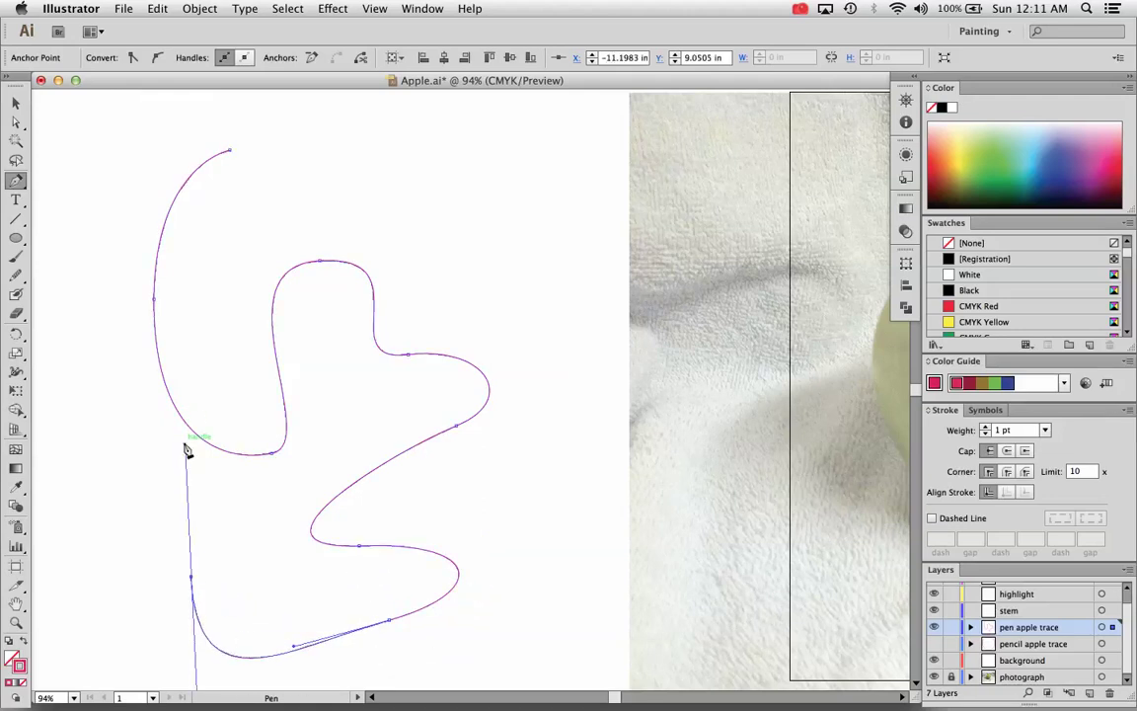
drag(118, 541, 117, 560)
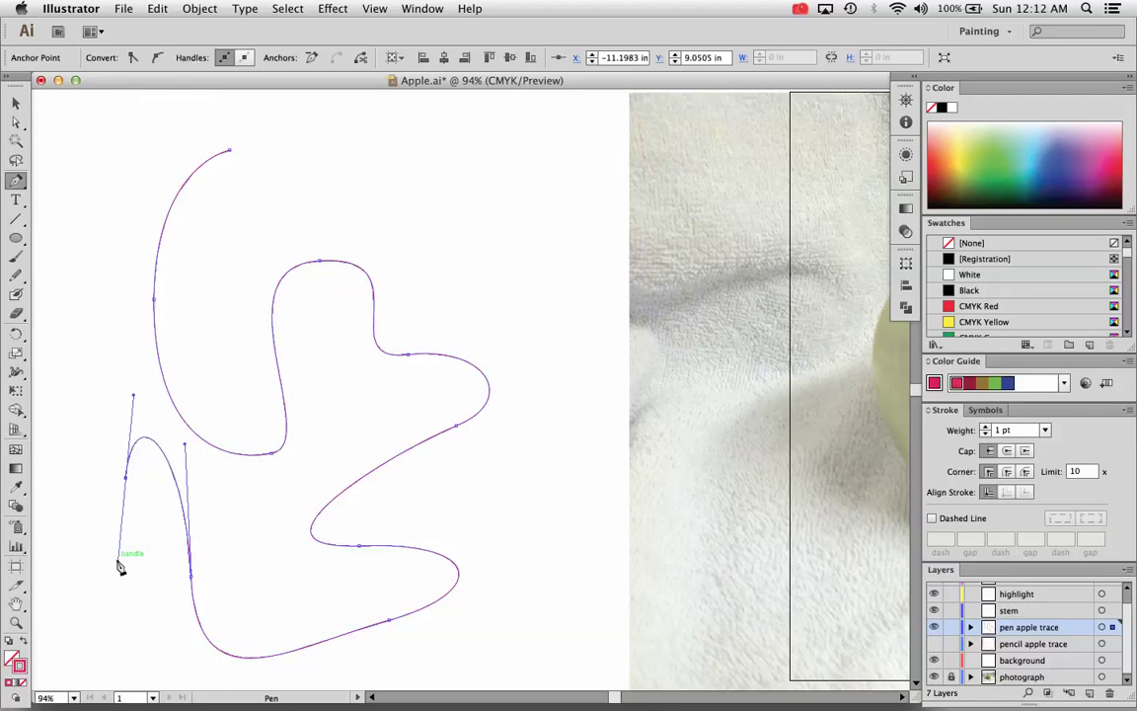
scroll(676, 520, right, 3)
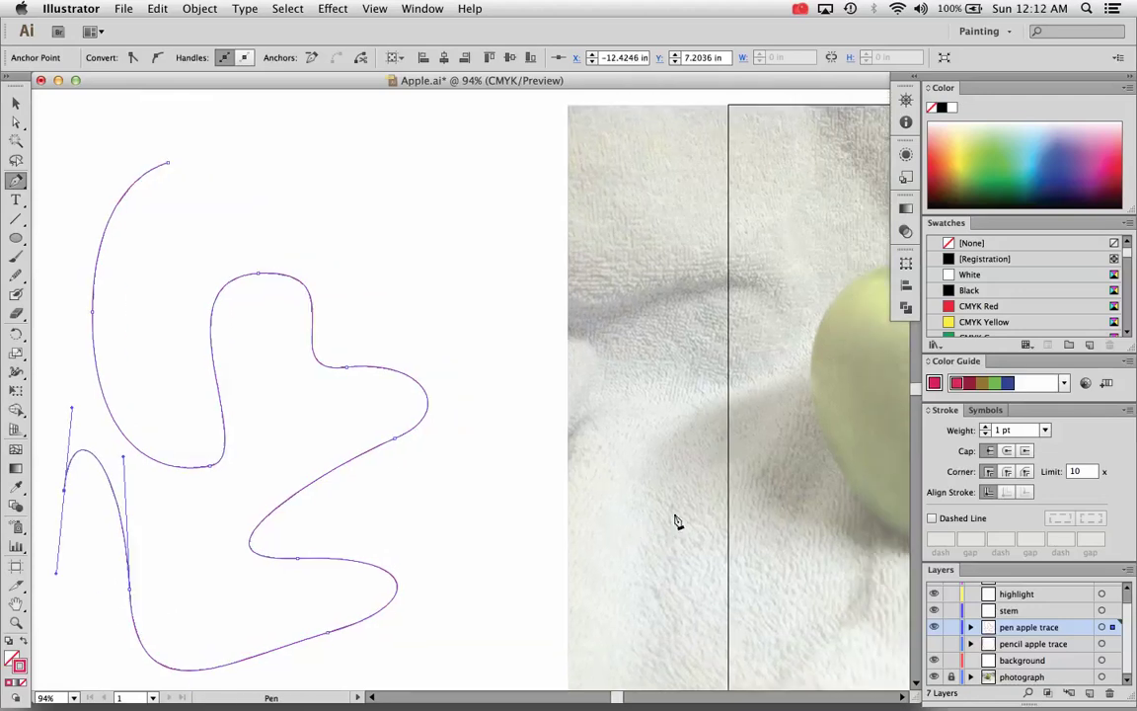
key(Delete)
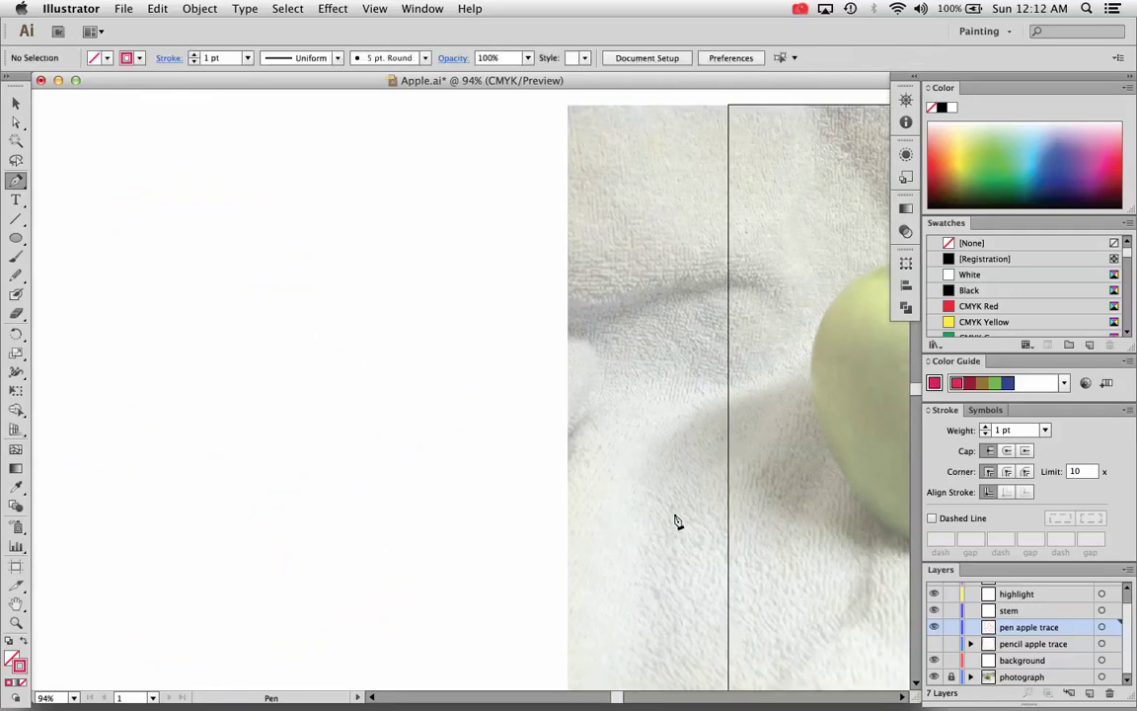
- Scroll back to the apple photo and alternate between the Direct Selection and Pen tools
scroll(559, 477, right, 10)
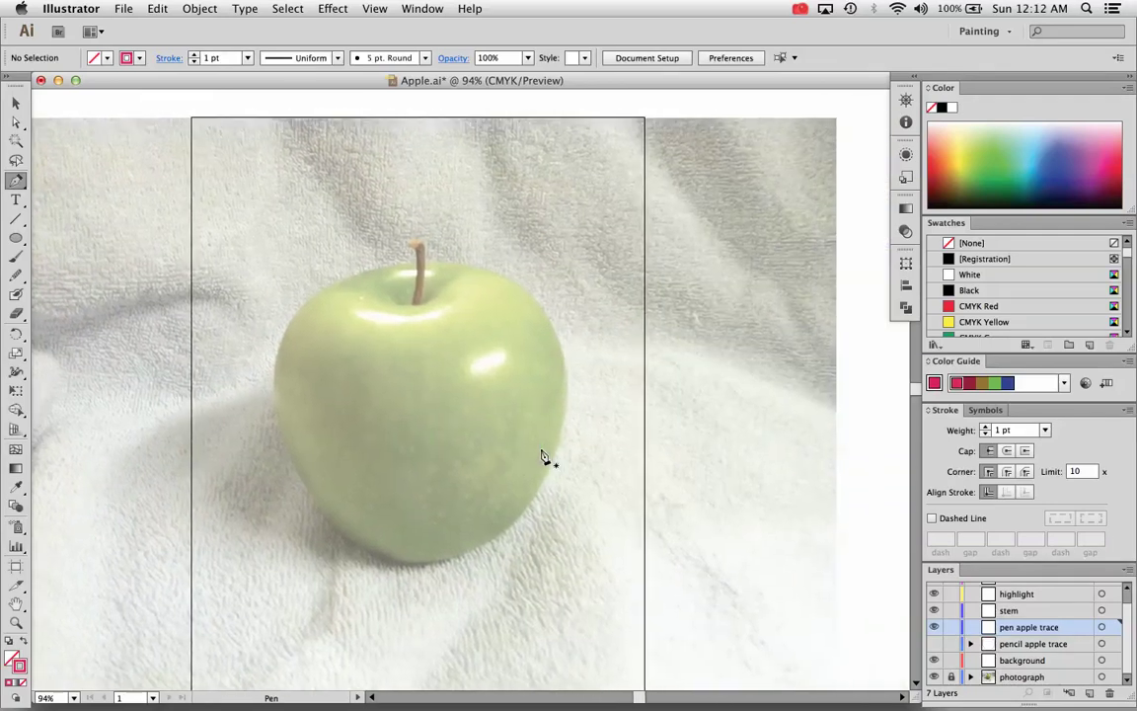
click(15, 126)
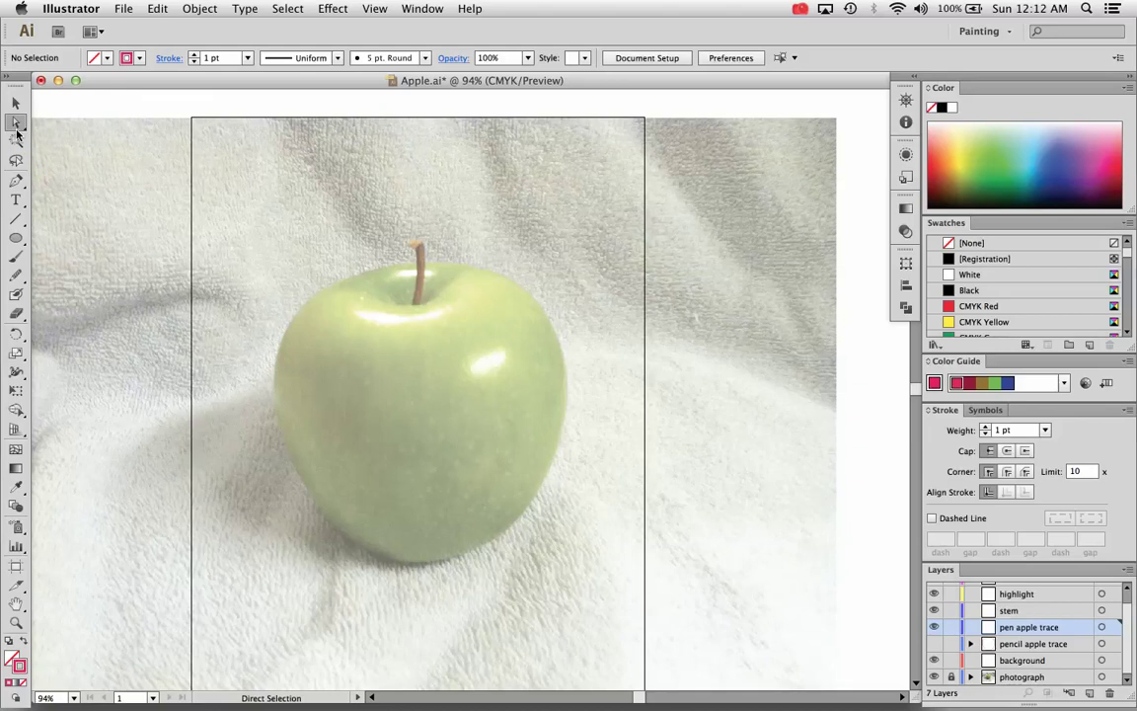
click(15, 182)
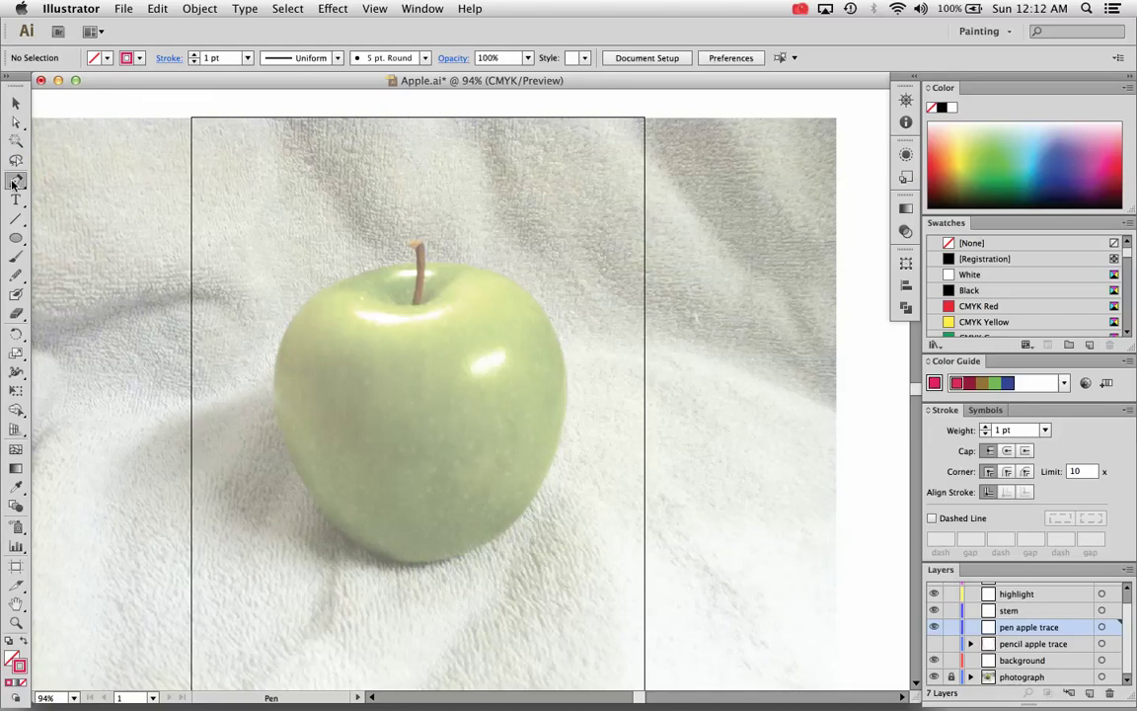
click(16, 122)
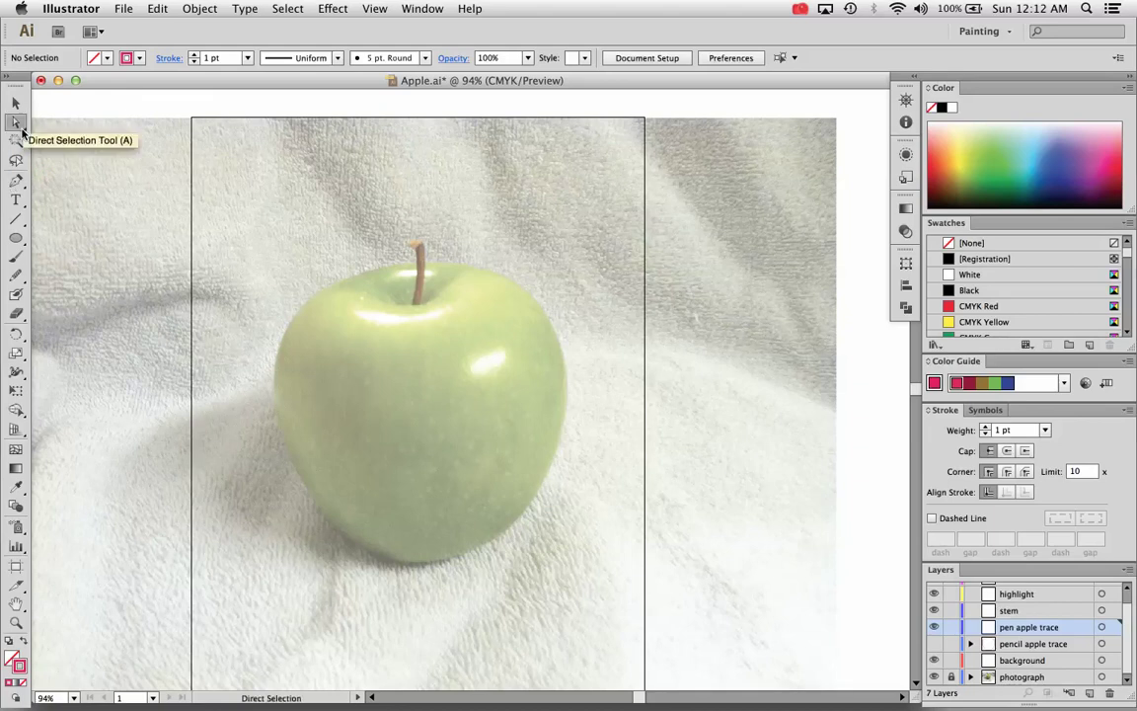
click(16, 181)
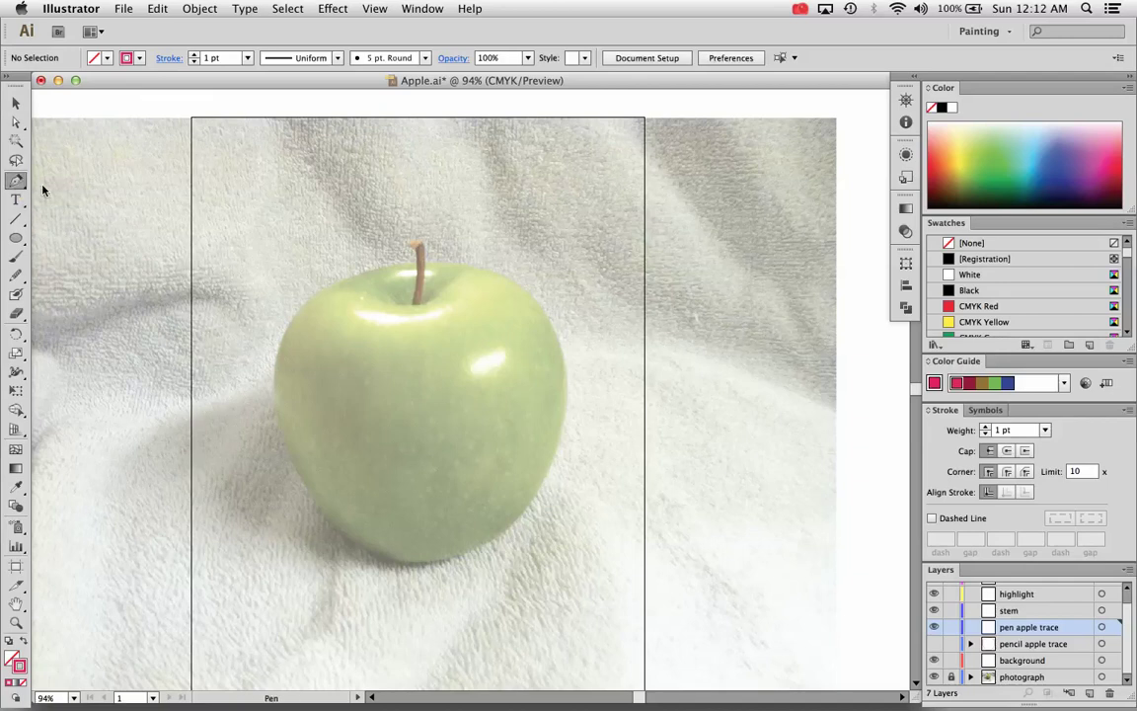
- Start the outline at the stem base, add a smooth left-edge point, and zoom in
click(415, 262)
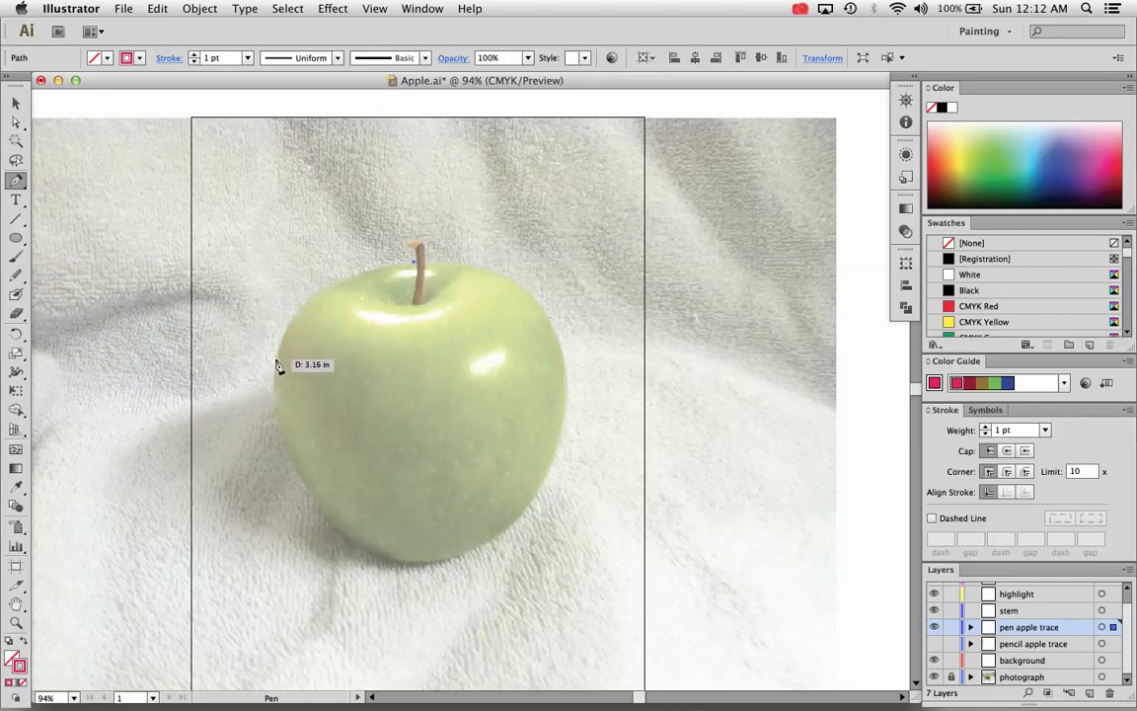
drag(276, 360, 274, 446)
drag(189, 203, 640, 534)
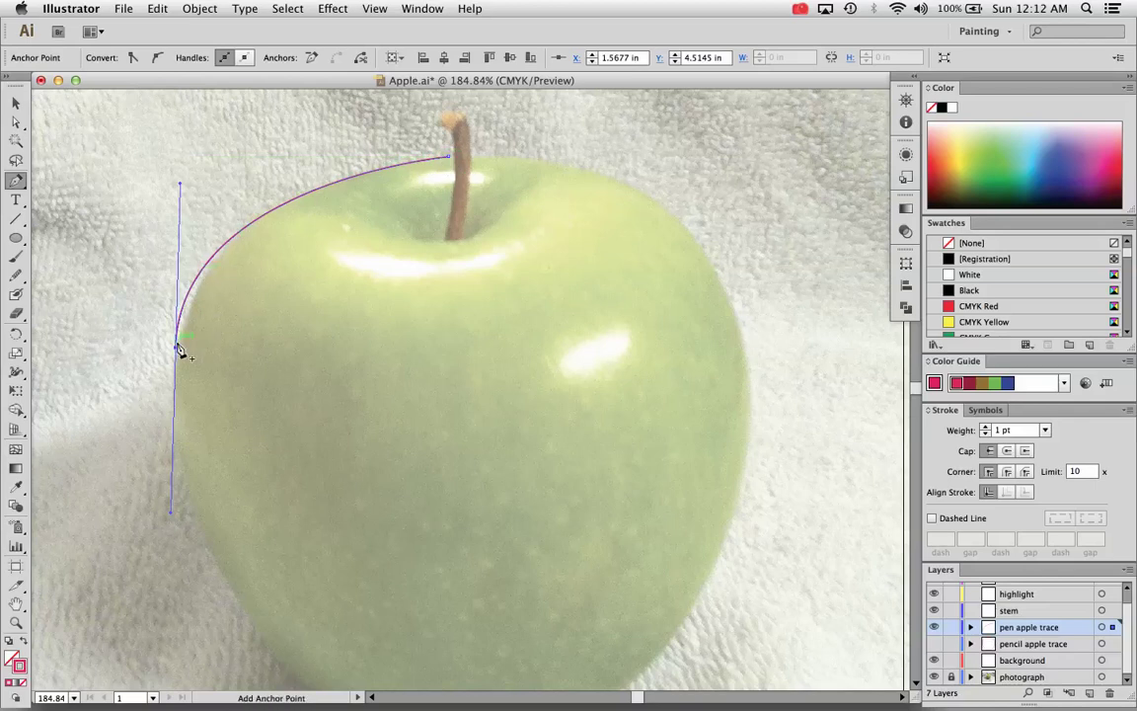
- Refine the left anchor's handles and nudge the stem-base anchor slightly right
key(a)
drag(285, 342, 45, 130)
key(super)
drag(169, 516, 145, 509)
drag(208, 192, 214, 165)
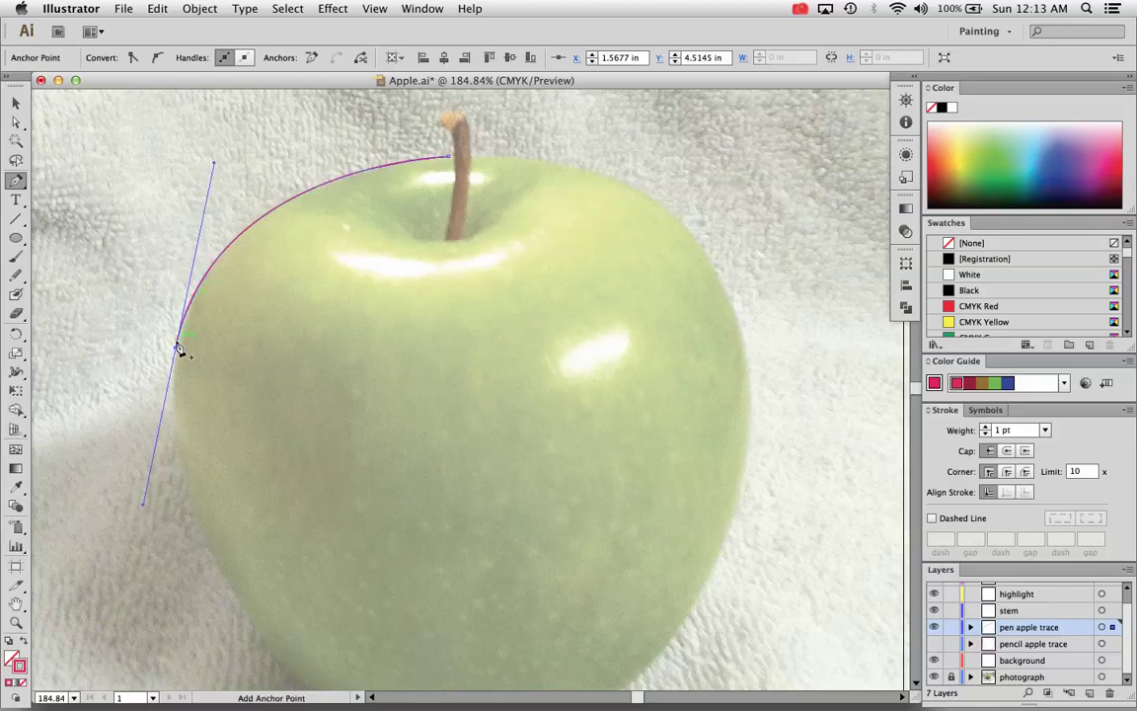
mouse_move(174, 349)
mouse_down()
mouse_move(181, 334)
mouse_move(178, 350)
mouse_up()
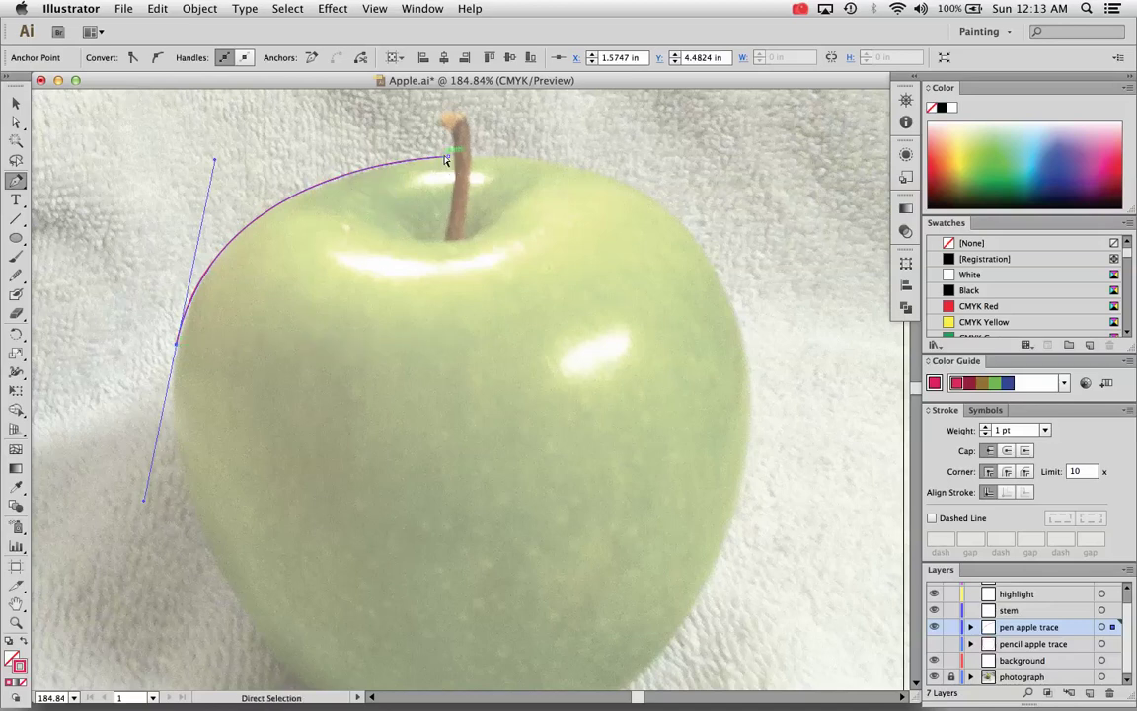
drag(451, 160, 458, 157)
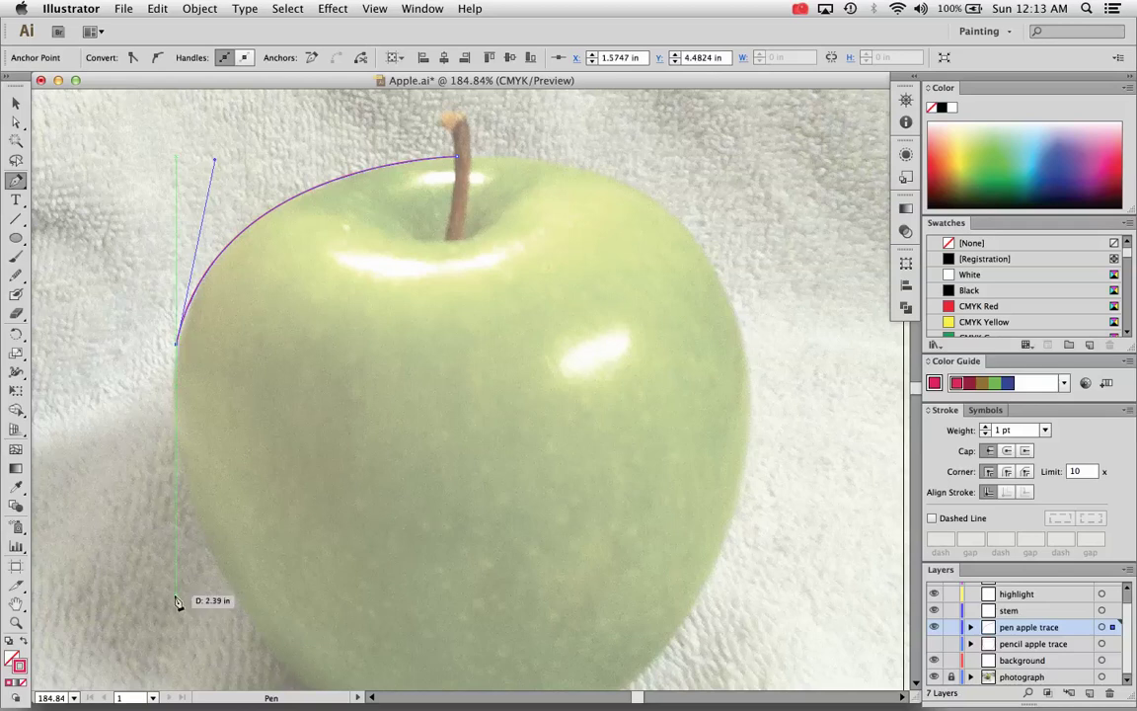
- Add a curved anchor on the apple's lower left and adjust the left-edge curve
scroll(237, 598, down, 5)
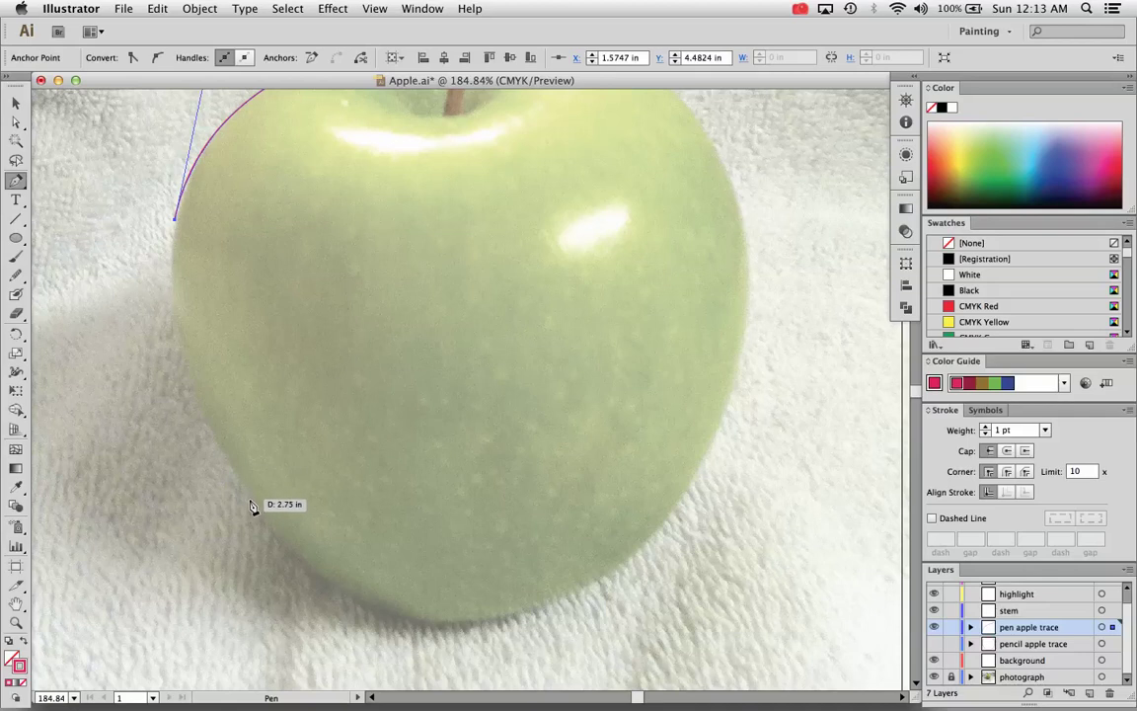
drag(253, 502, 355, 604)
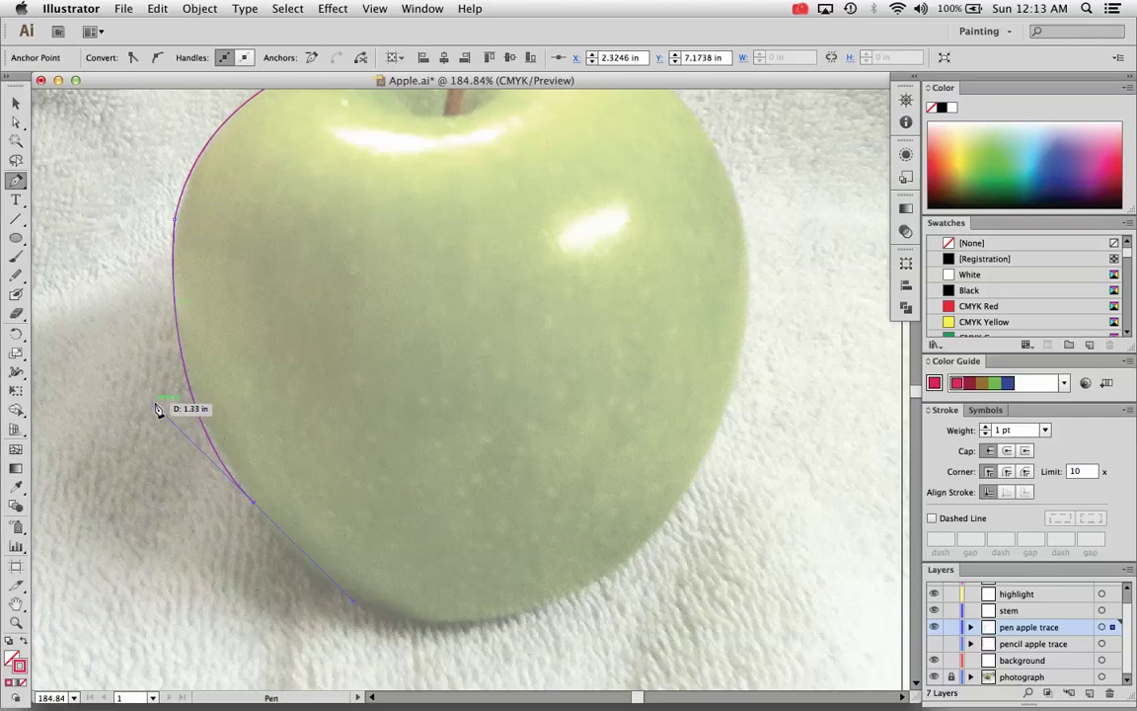
key(super)
drag(155, 410, 148, 354)
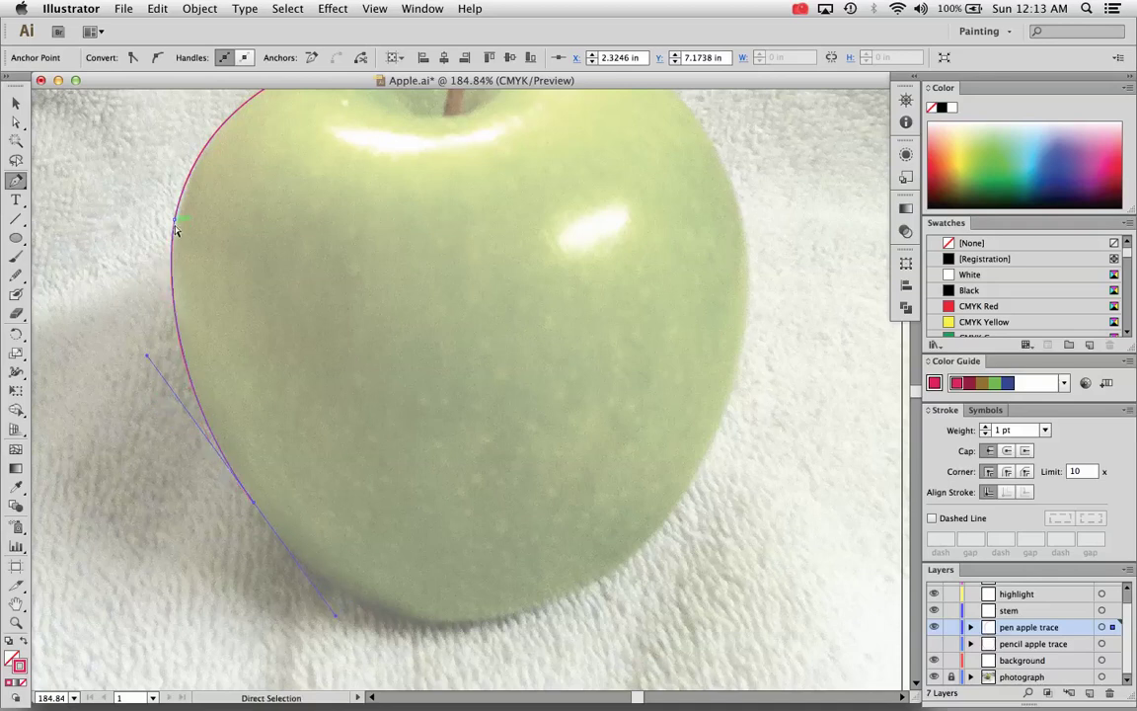
drag(175, 226, 175, 236)
drag(172, 234, 175, 225)
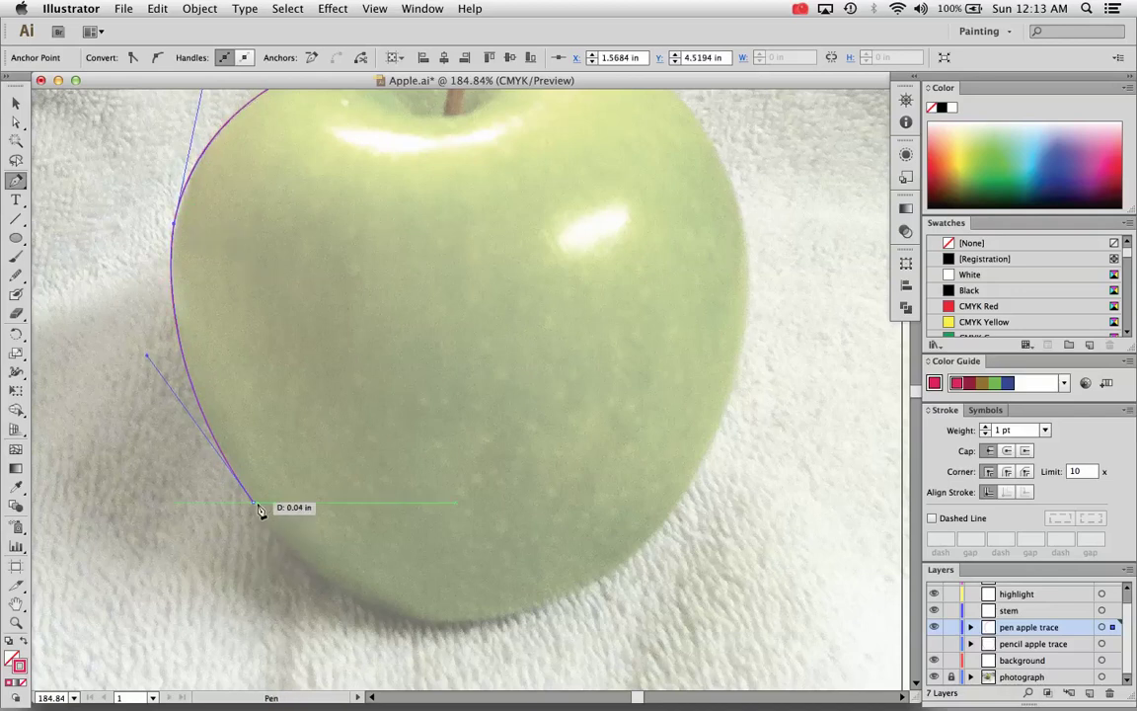
- Curve the path around the apple's bottom and up the right side, removing the upper handle
drag(254, 506, 534, 629)
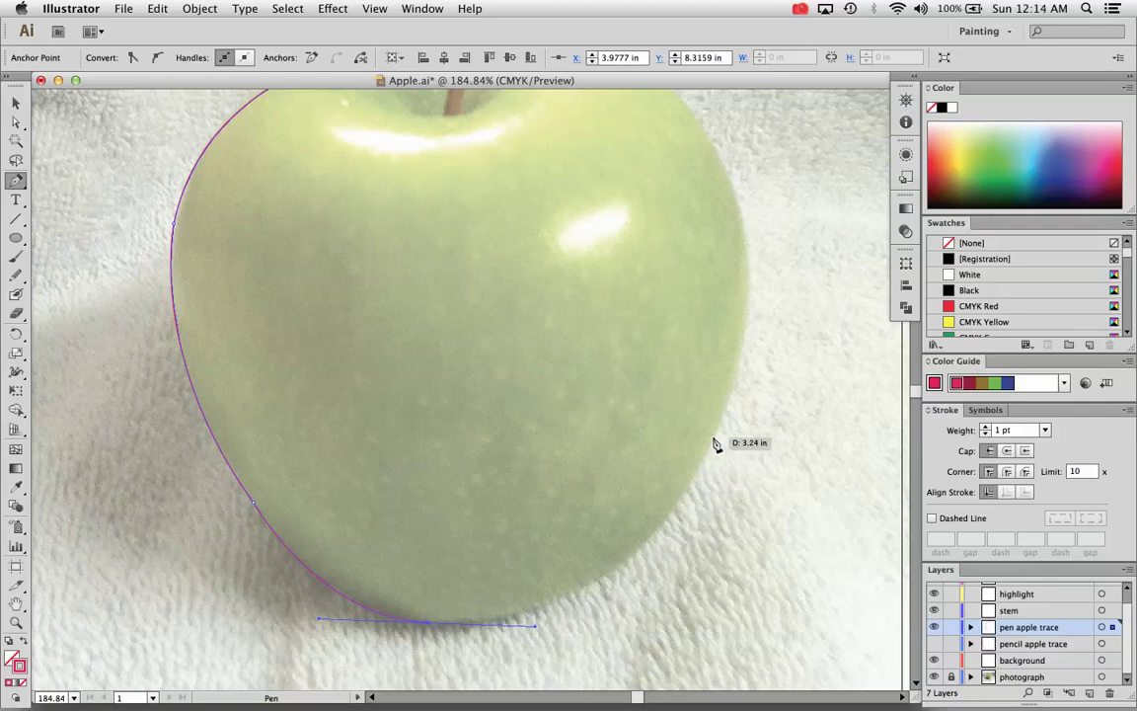
drag(717, 432, 769, 294)
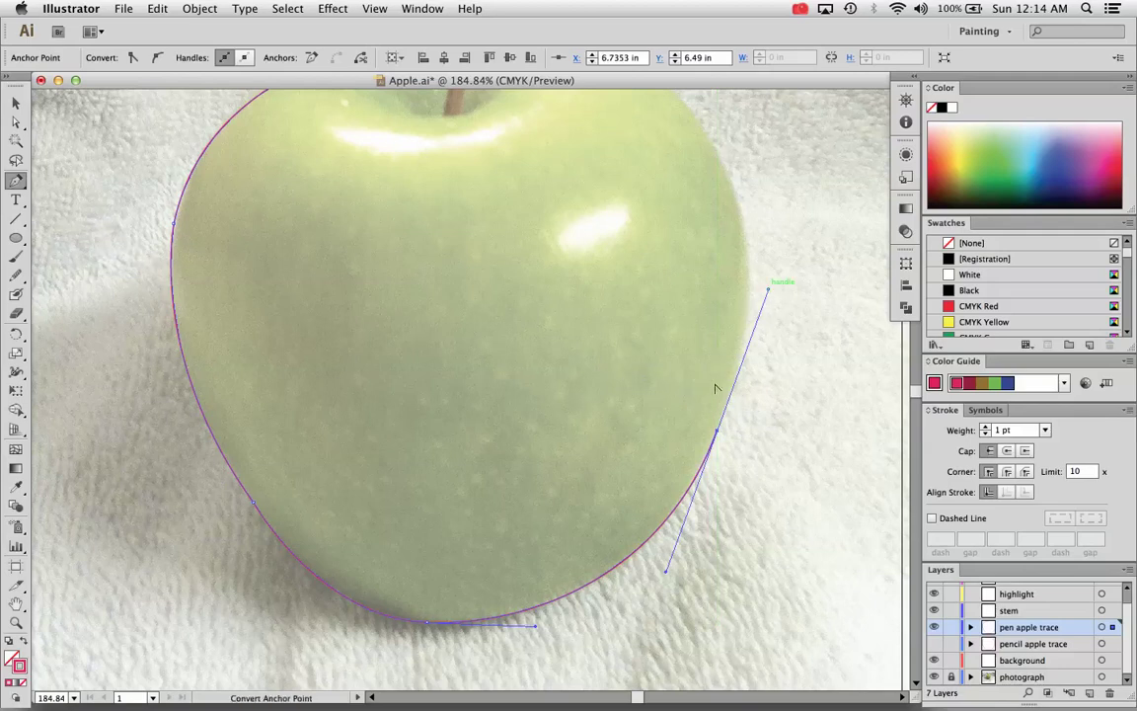
drag(538, 624, 548, 625)
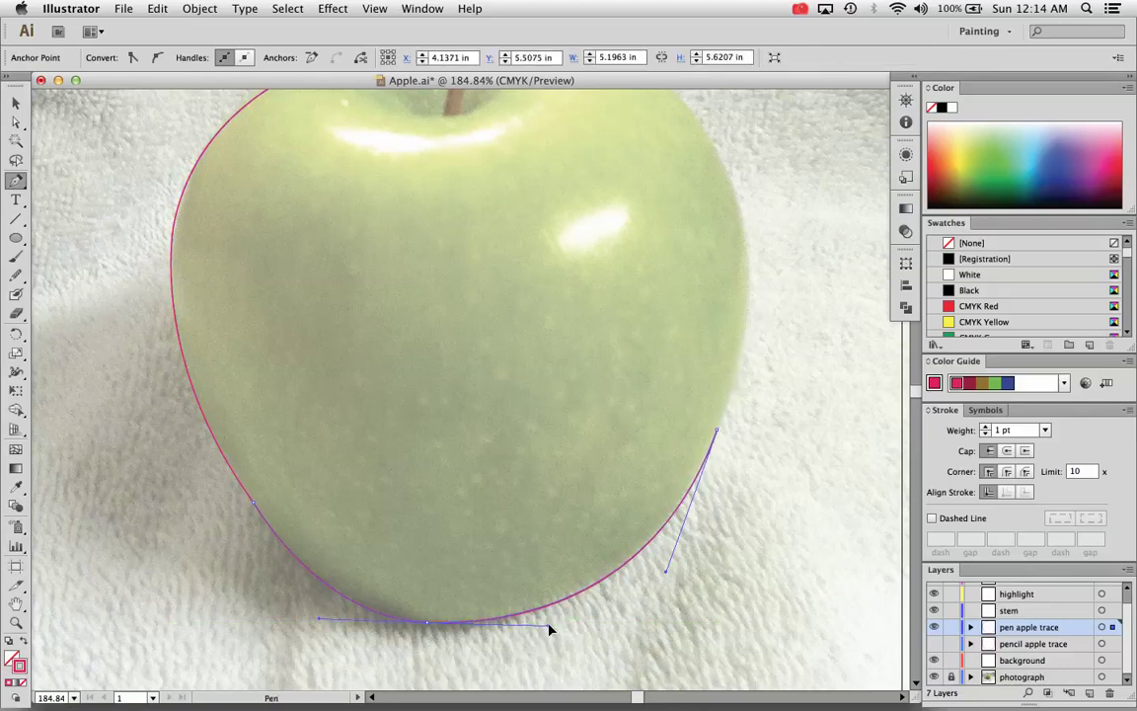
mouse_move(665, 572)
mouse_down()
mouse_move(655, 564)
mouse_move(670, 582)
mouse_move(673, 561)
mouse_up()
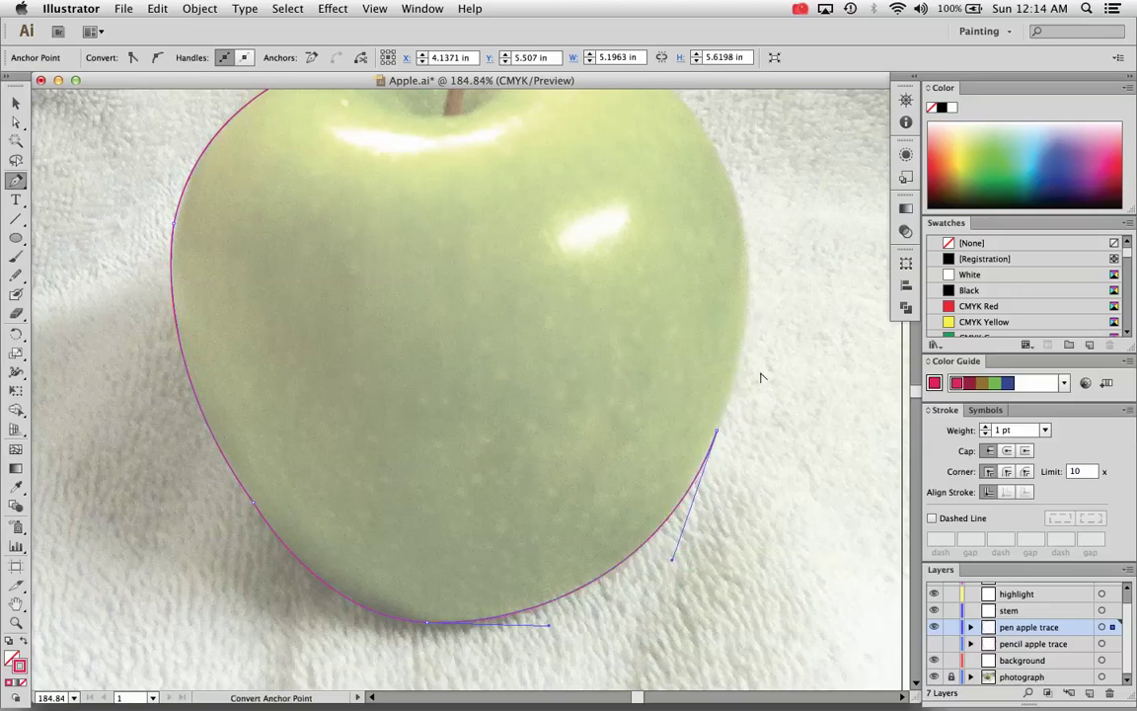
click(719, 437)
- Add anchors up the right side and across the top, cutting the top-right handle
scroll(794, 287, up, 4)
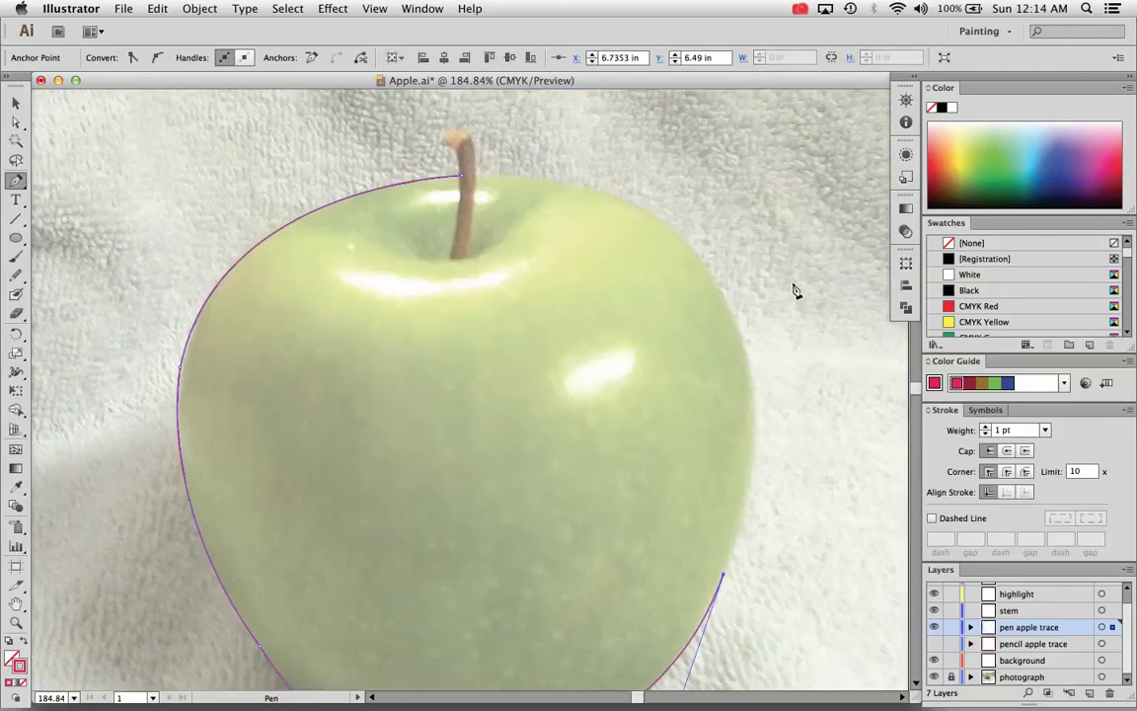
drag(737, 329, 690, 236)
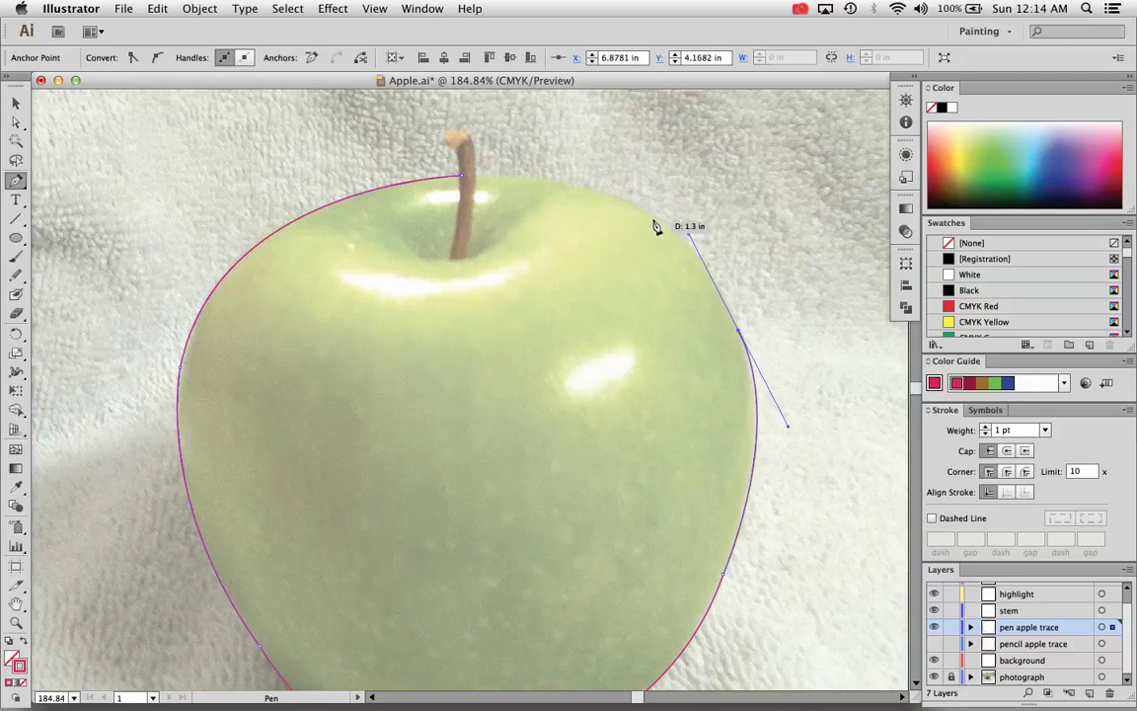
drag(616, 195, 557, 175)
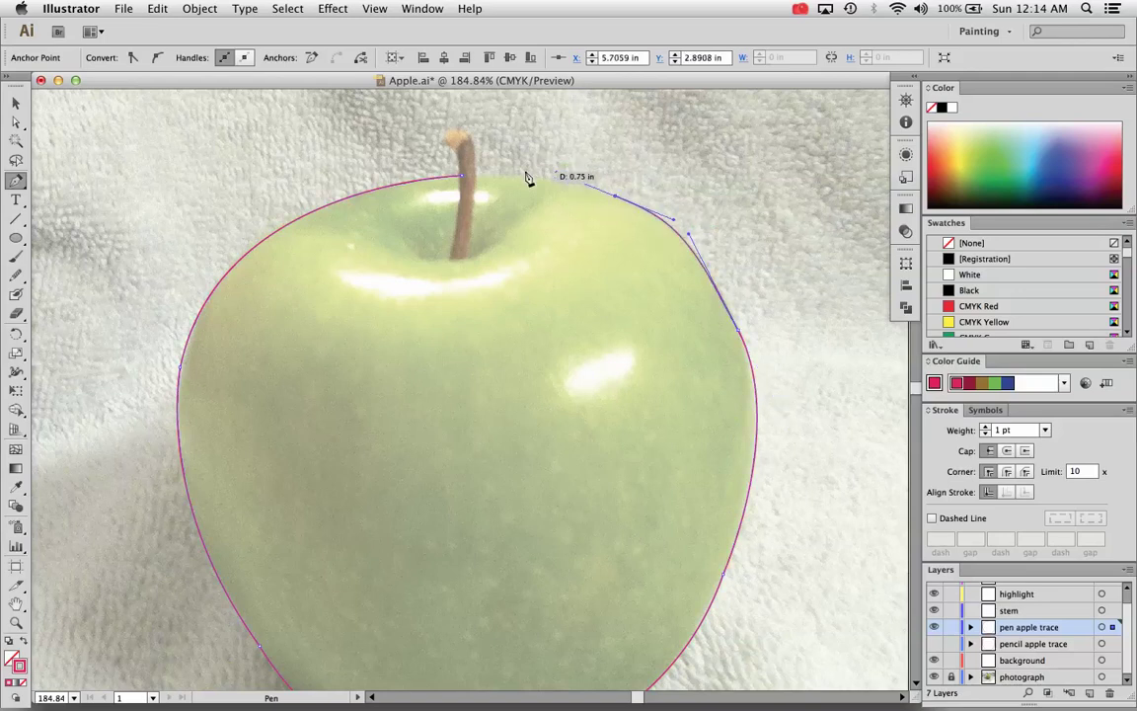
click(457, 178)
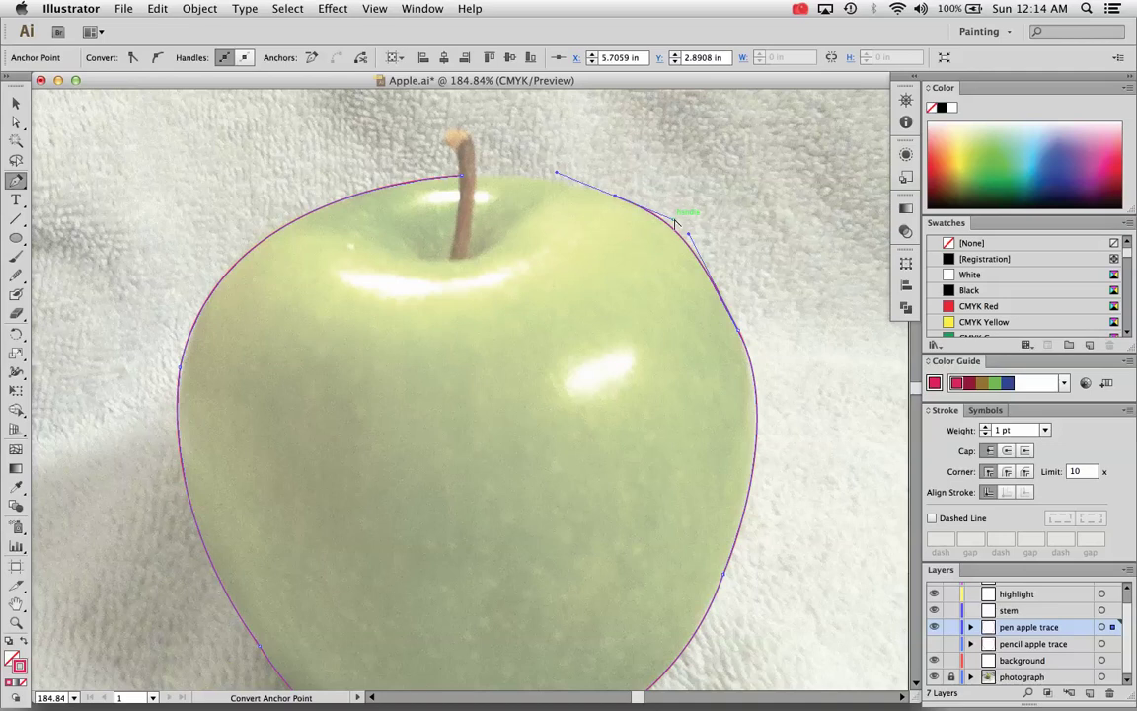
drag(676, 223, 697, 244)
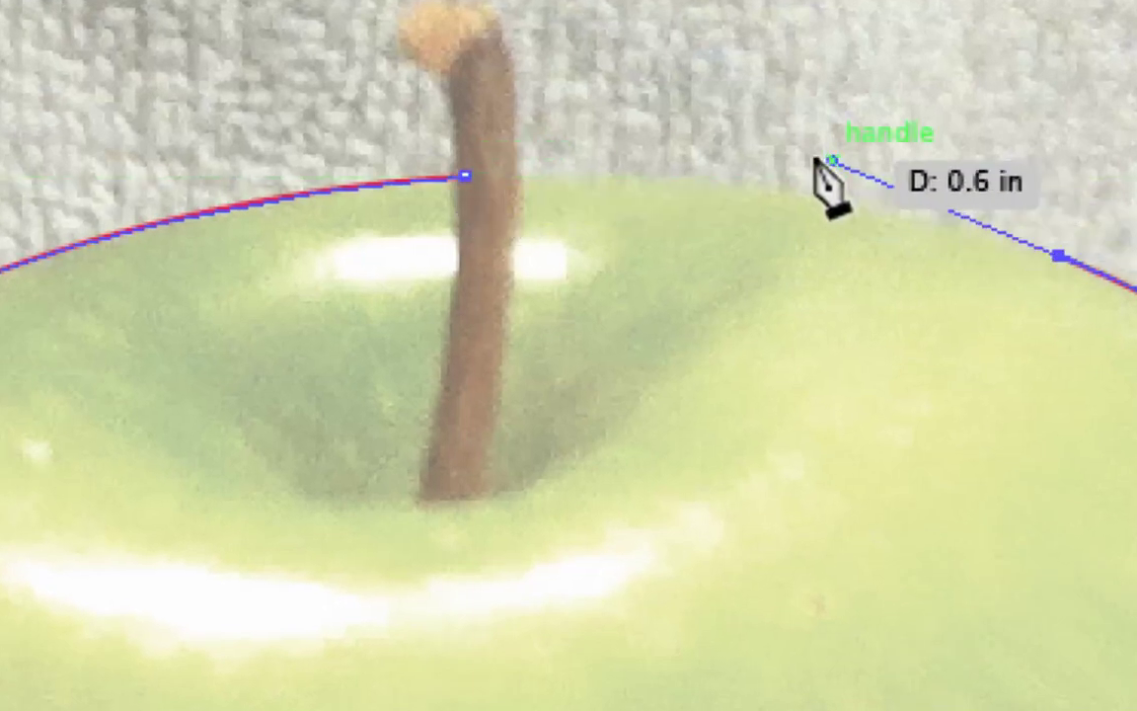
click(1058, 255)
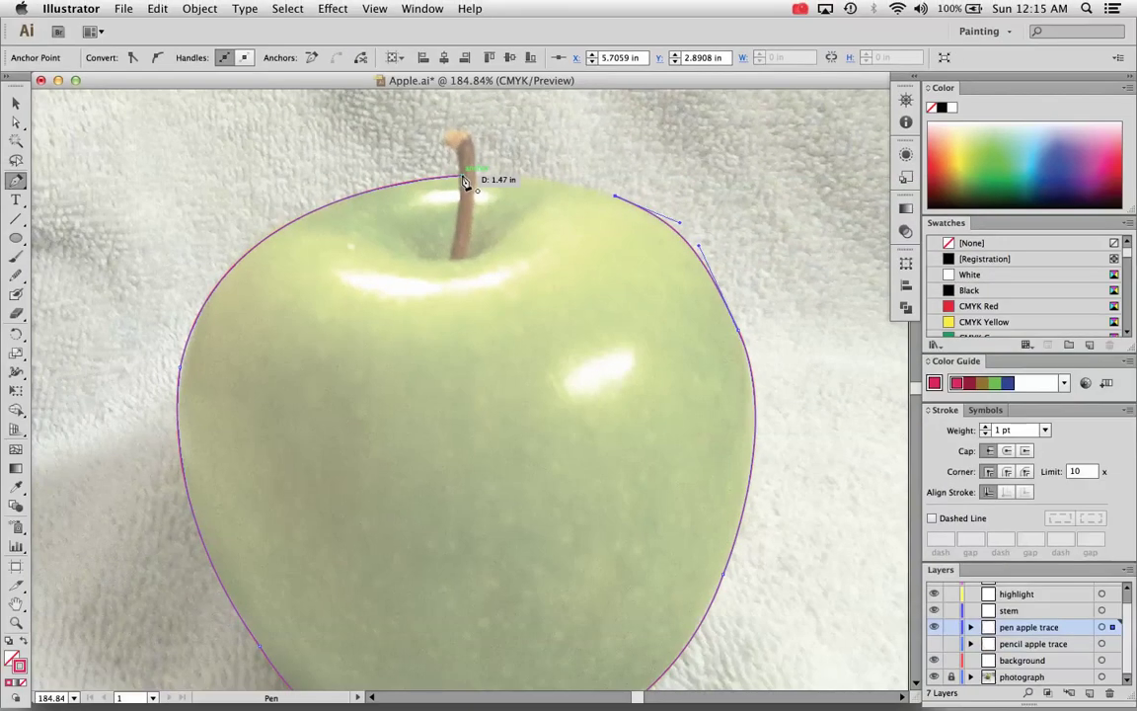
- Close the outline at the stem with a curve, then undo the last two Pen steps
drag(464, 180, 366, 183)
key(super)
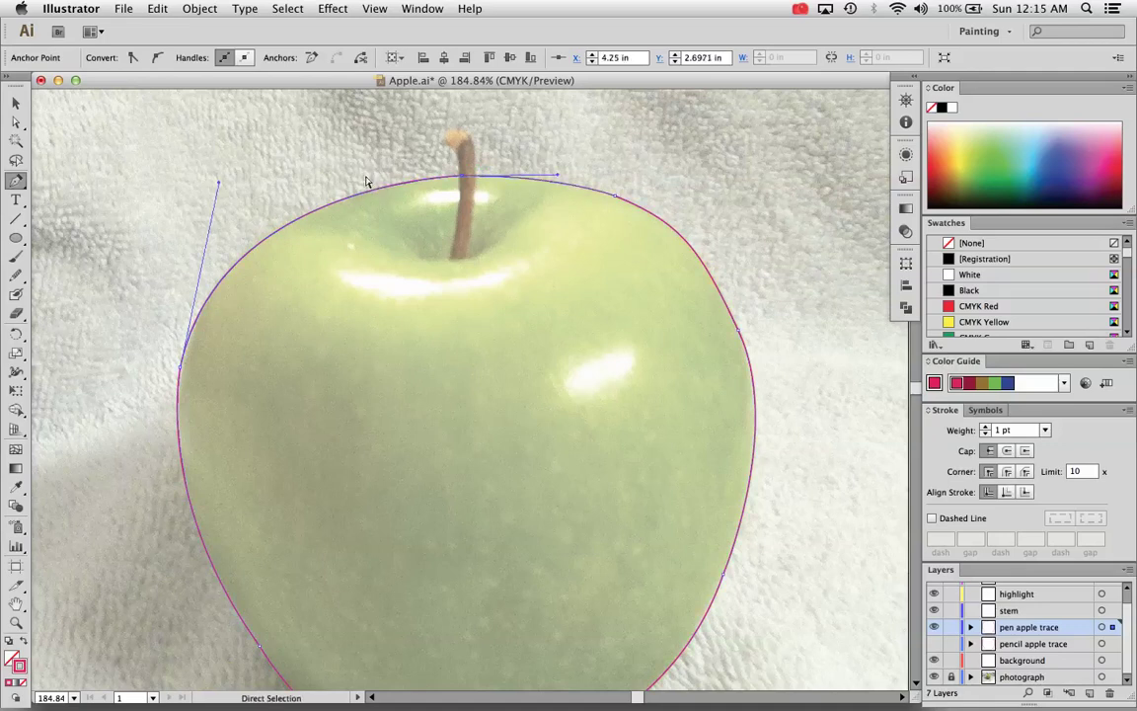
click(156, 8)
click(173, 23)
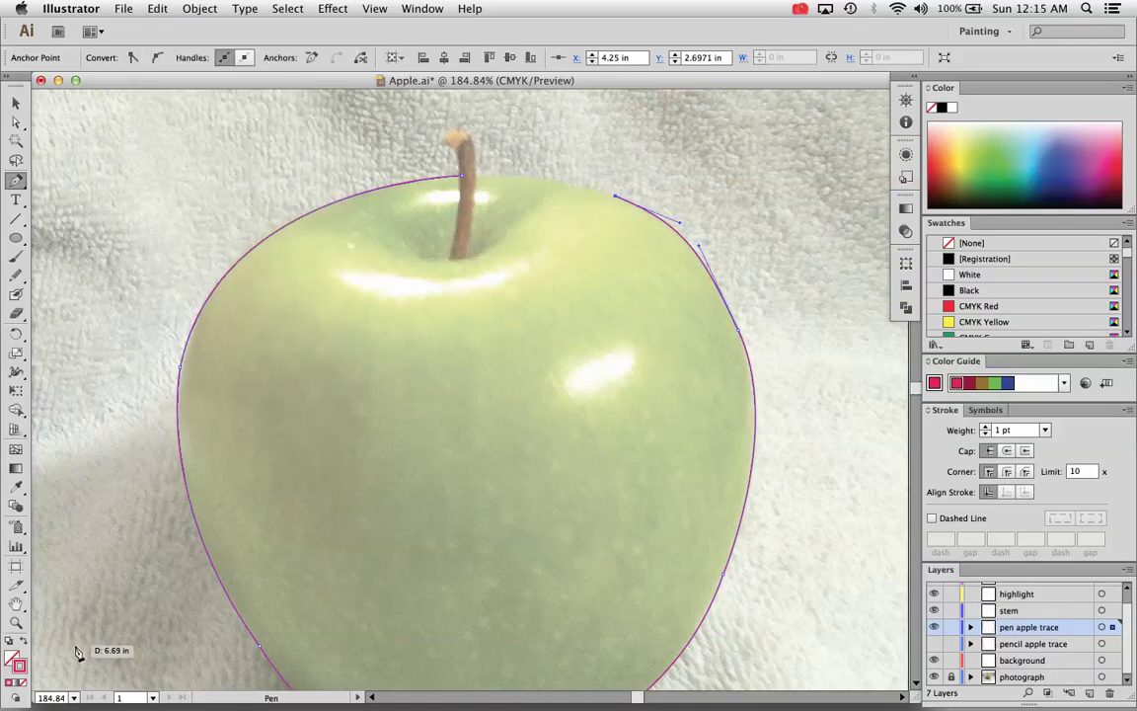
- Preview the outline as a filled shape and close the path with a smooth stem point
click(26, 644)
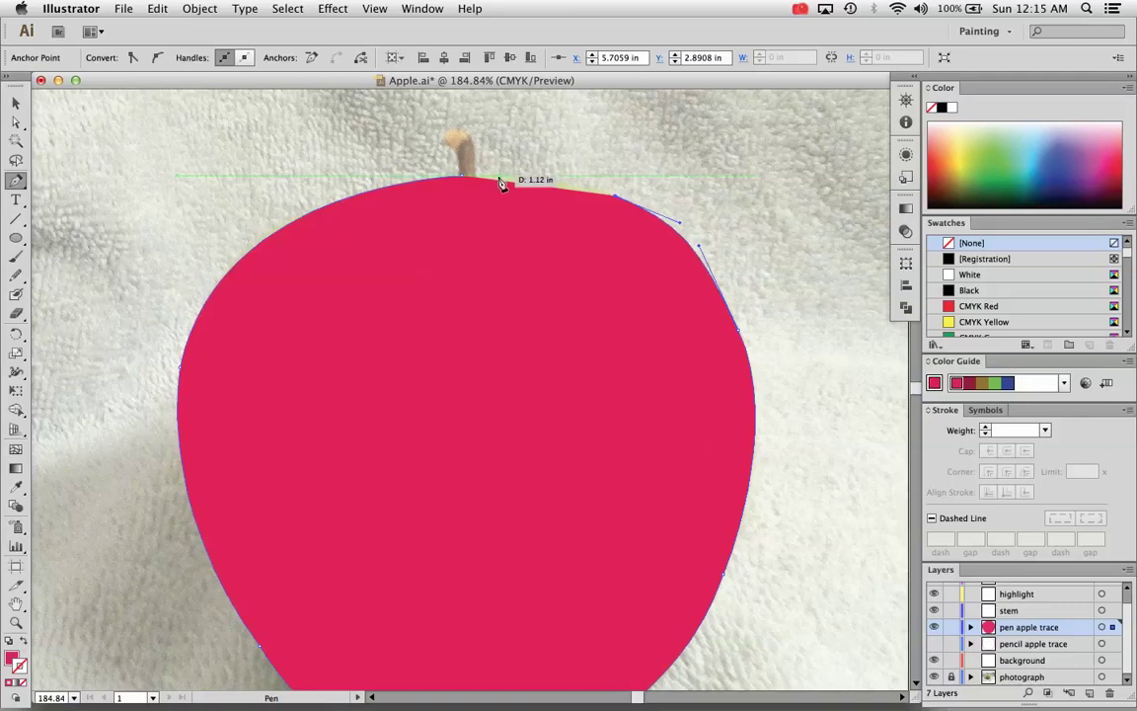
scroll(499, 182, up, 10)
scroll(500, 183, down, 15)
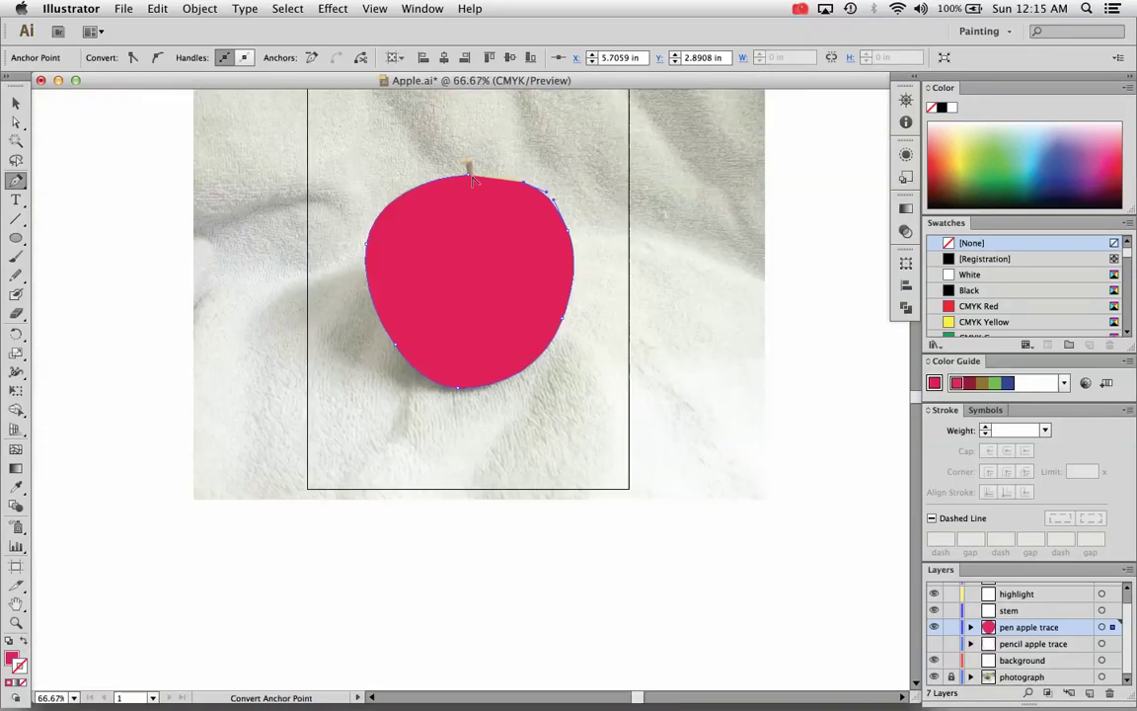
scroll(472, 181, down, 5)
scroll(472, 181, up, 12)
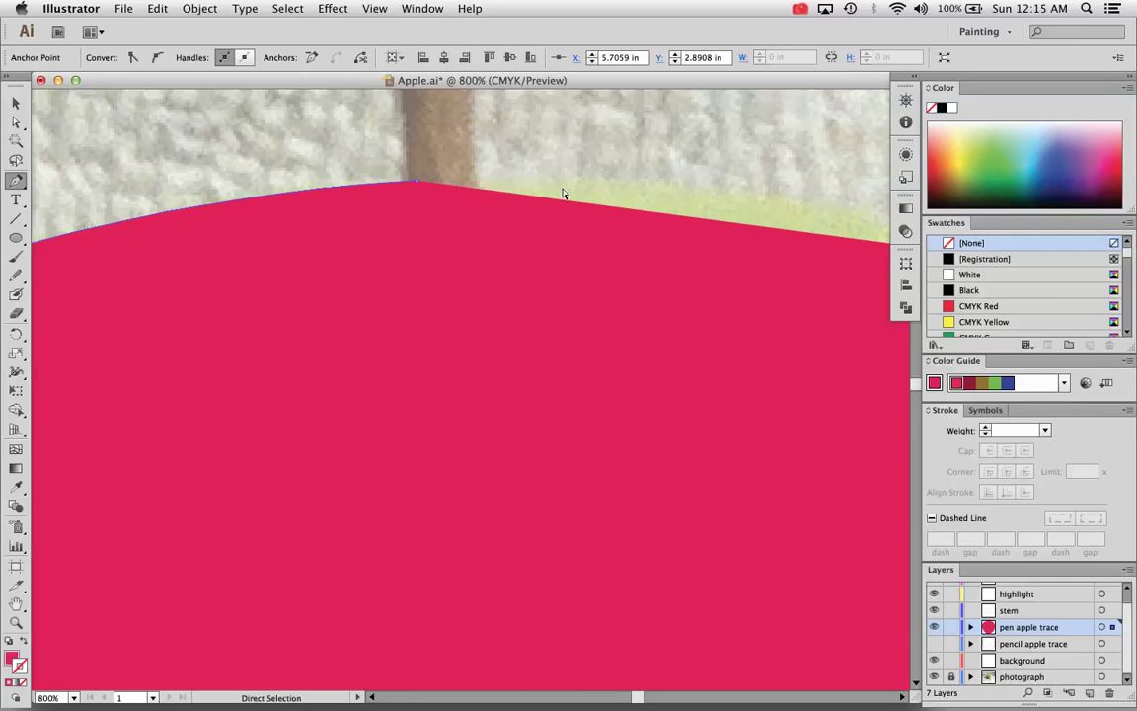
key(super+minus)
key(super+minus)
key(super+minus)
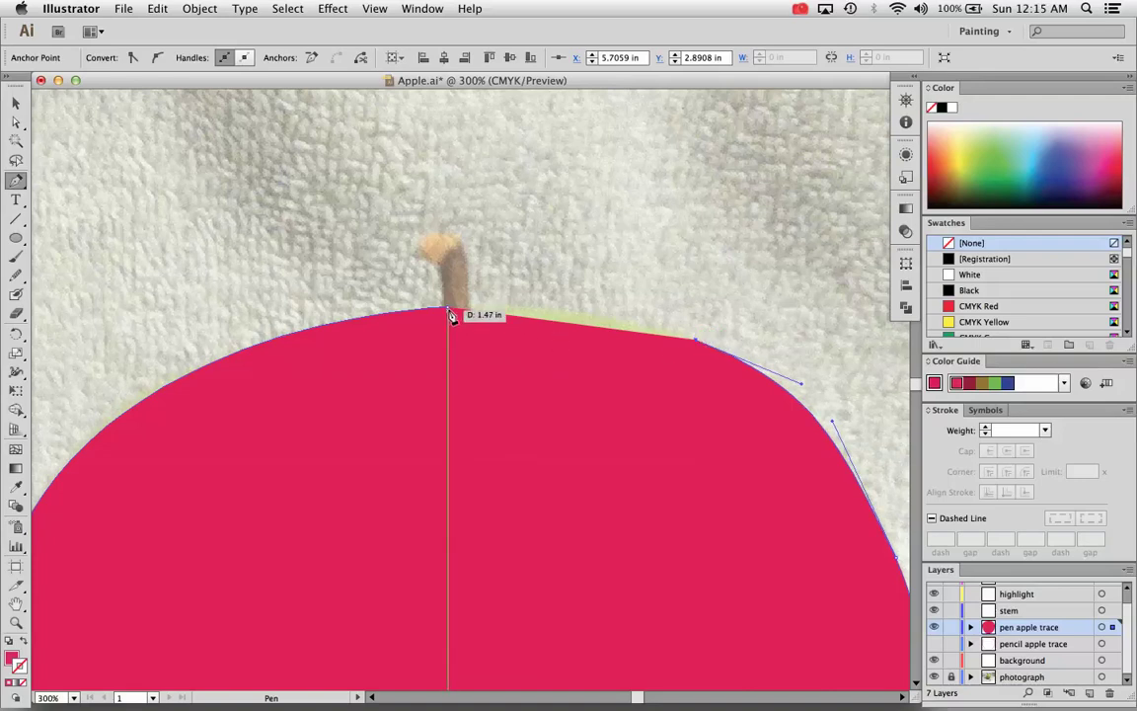
drag(446, 311, 339, 324)
- Swap back to an unfilled magenta stroke and fit the whole apple in view
click(24, 642)
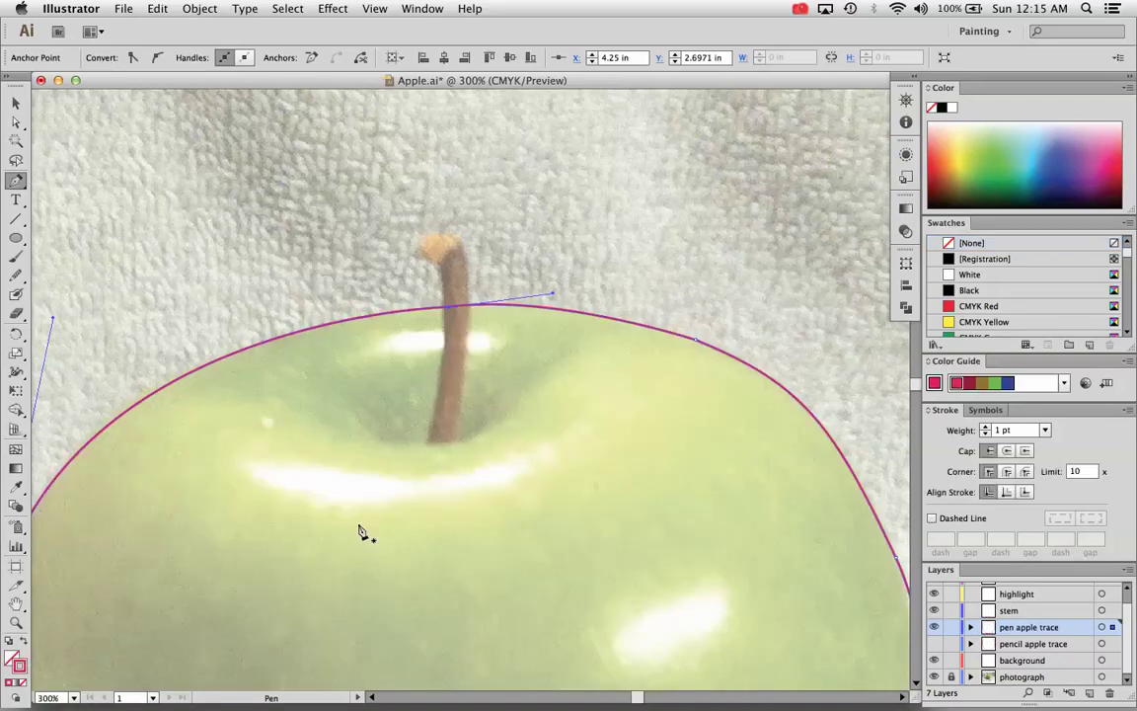
scroll(392, 522, down, 5)
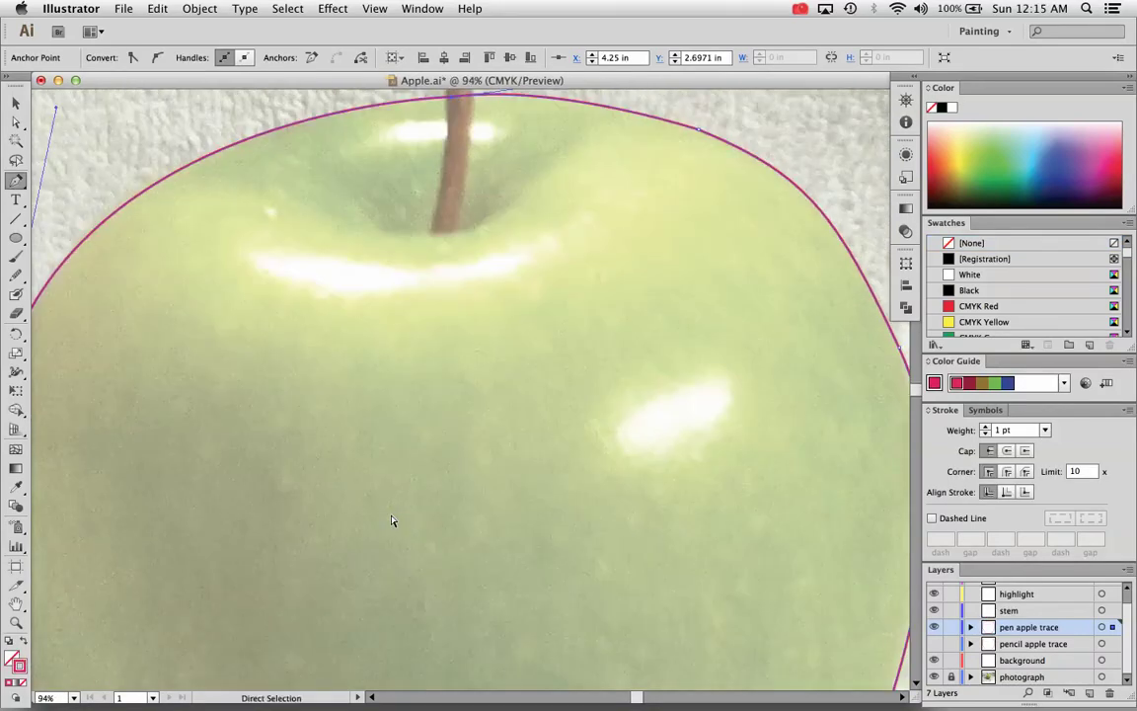
key(super+0)
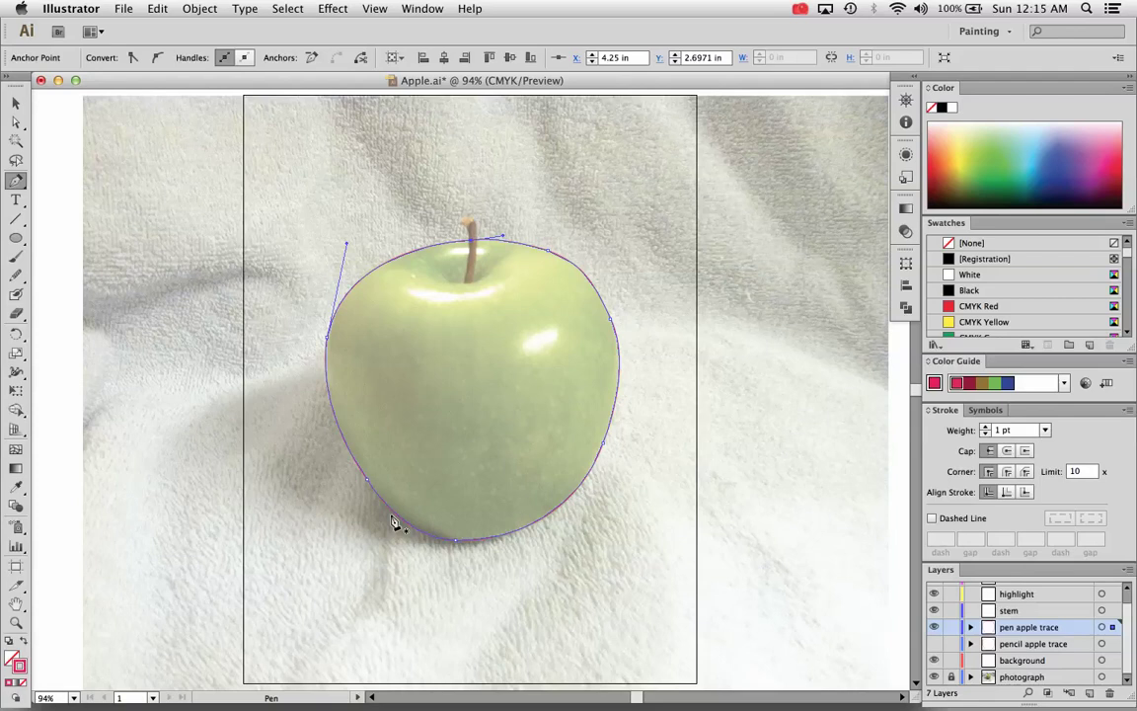
click(18, 126)
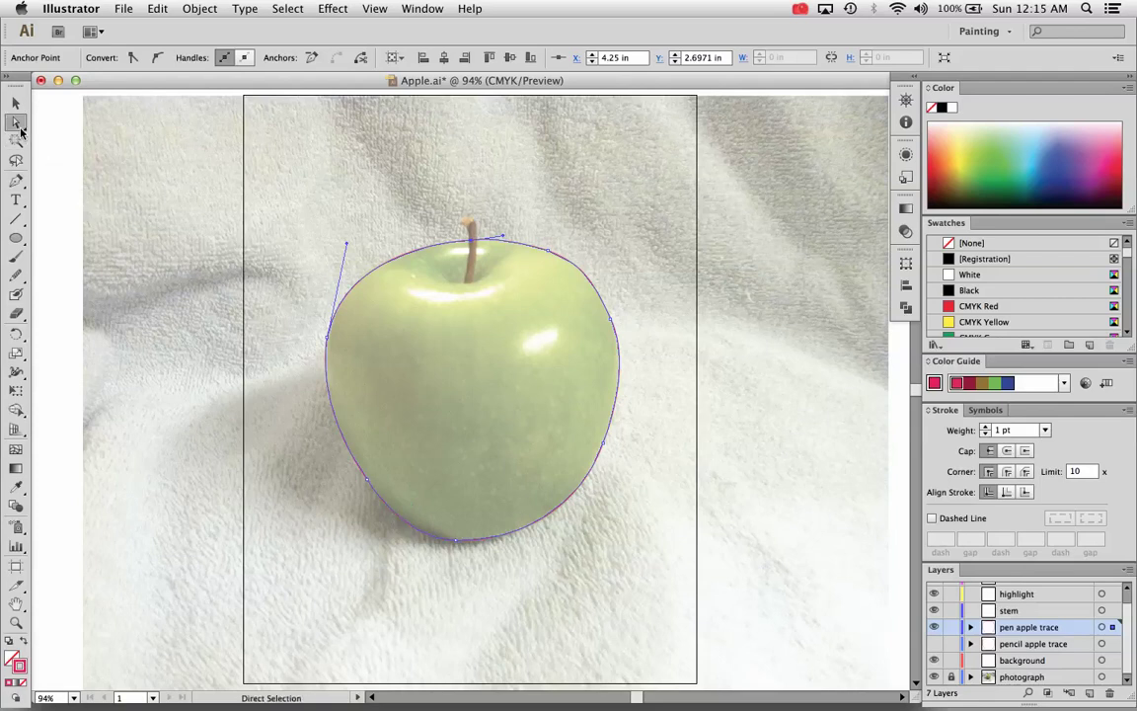
drag(21, 123, 97, 130)
drag(16, 180, 92, 243)
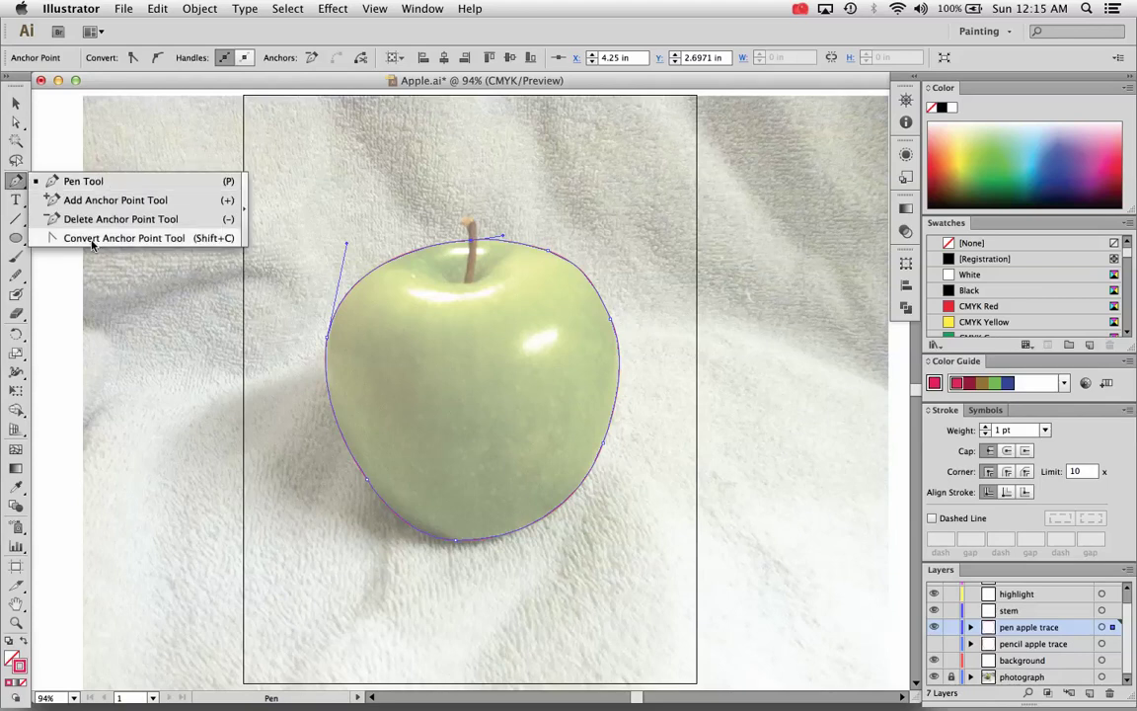
drag(91, 244, 92, 244)
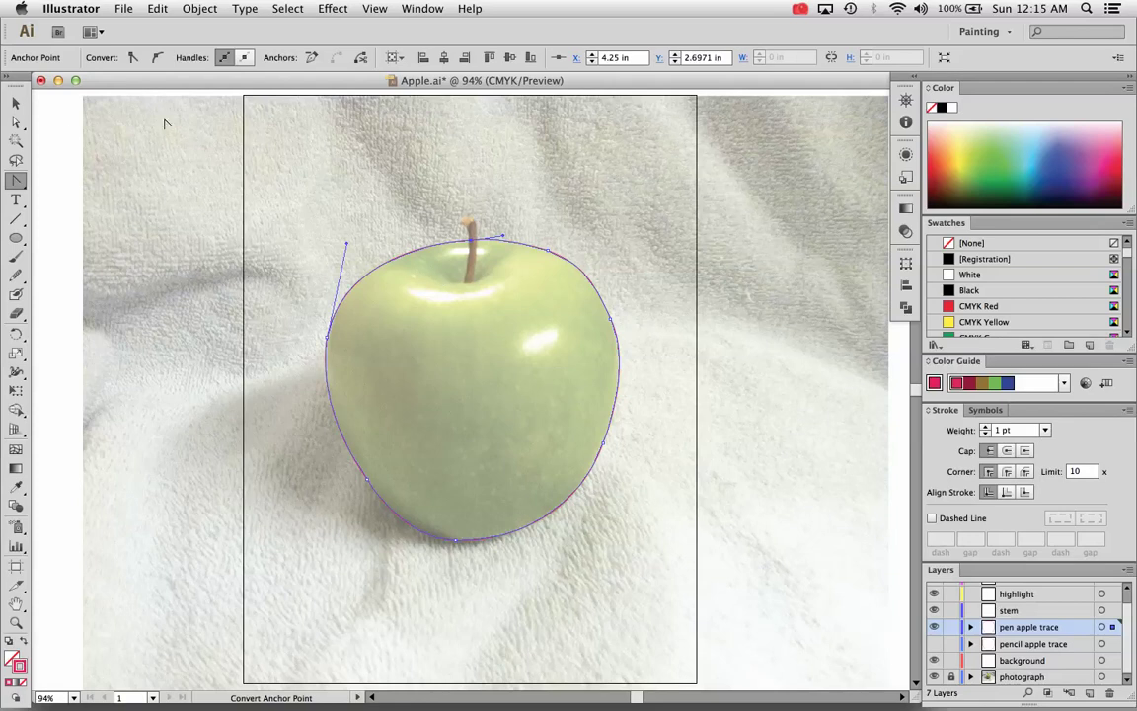
click(16, 122)
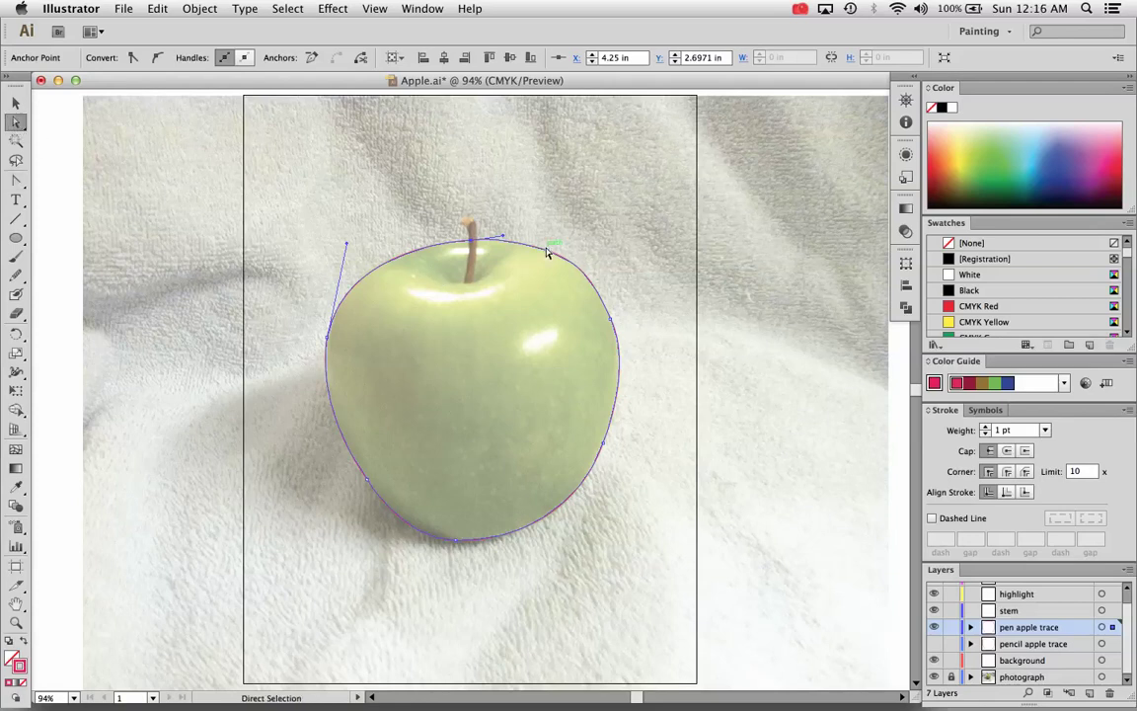
drag(550, 252, 606, 296)
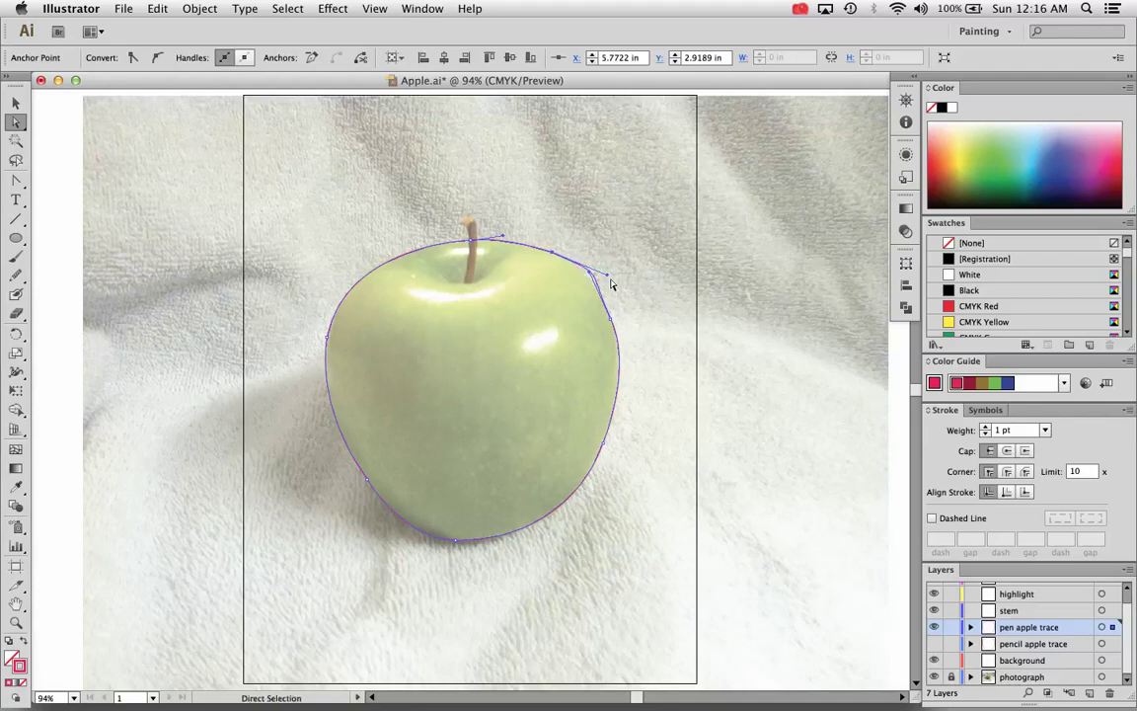
key(super+z)
click(934, 677)
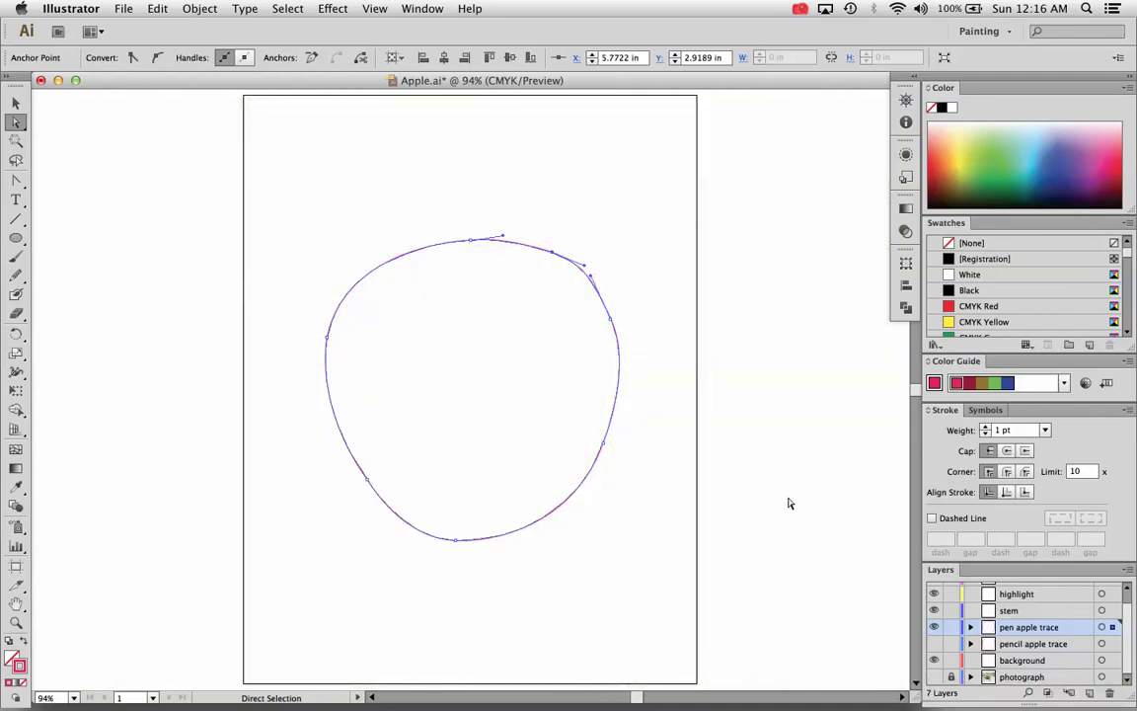
click(812, 577)
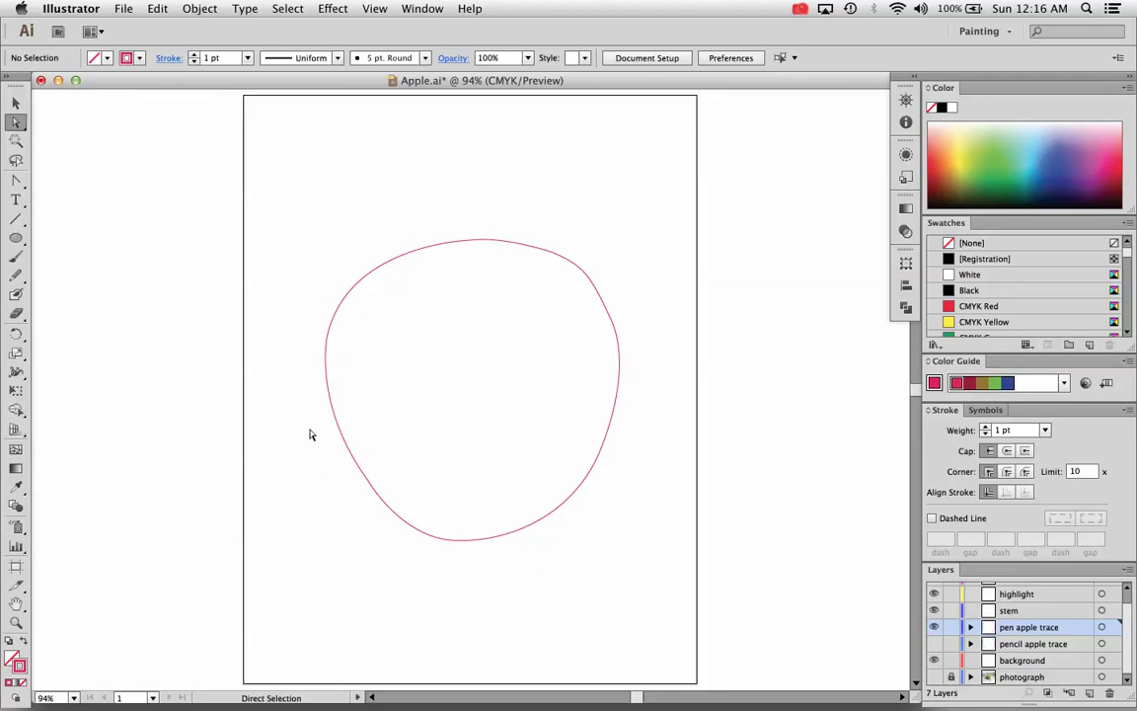
click(935, 677)
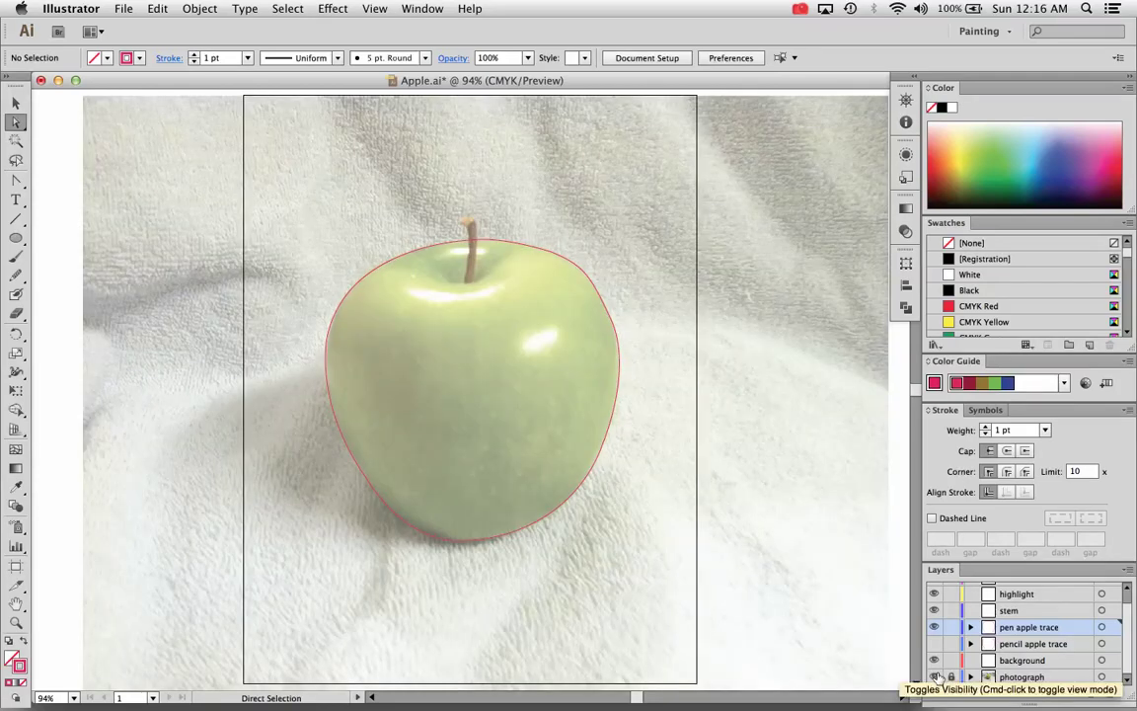